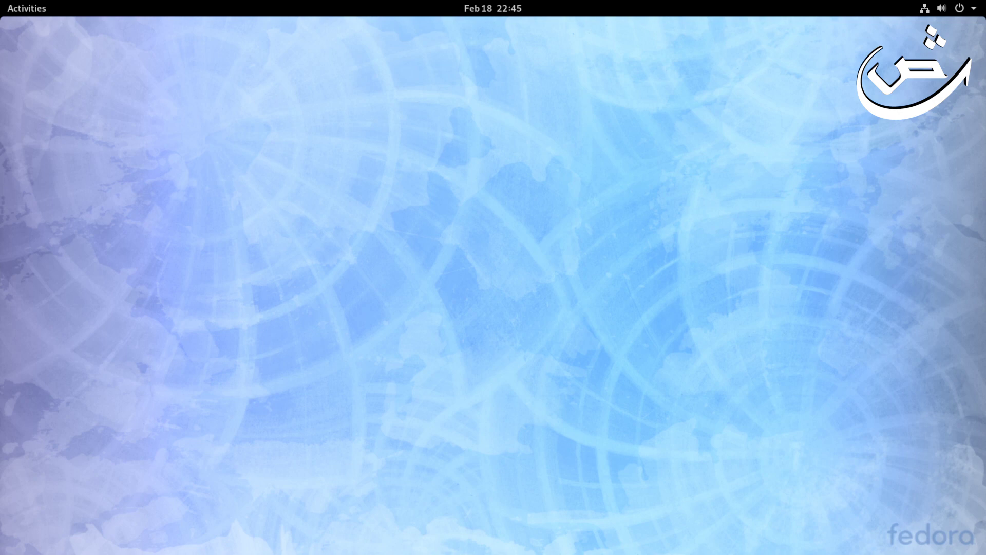
Step: Open the Activities overview from the top-left corner of the top bar
{"action": "left_click", "coordinate": [26, 9]}
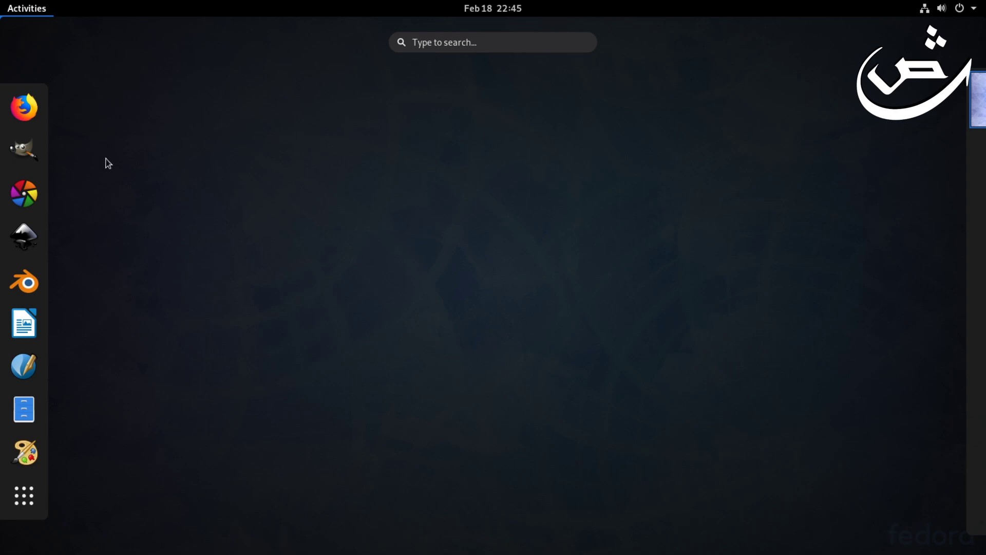
Step: Page through the full application grid and launch a LibreOffice program
{"action": "left_click", "coordinate": [144, 131]}
{"action": "left_click", "coordinate": [25, 8]}
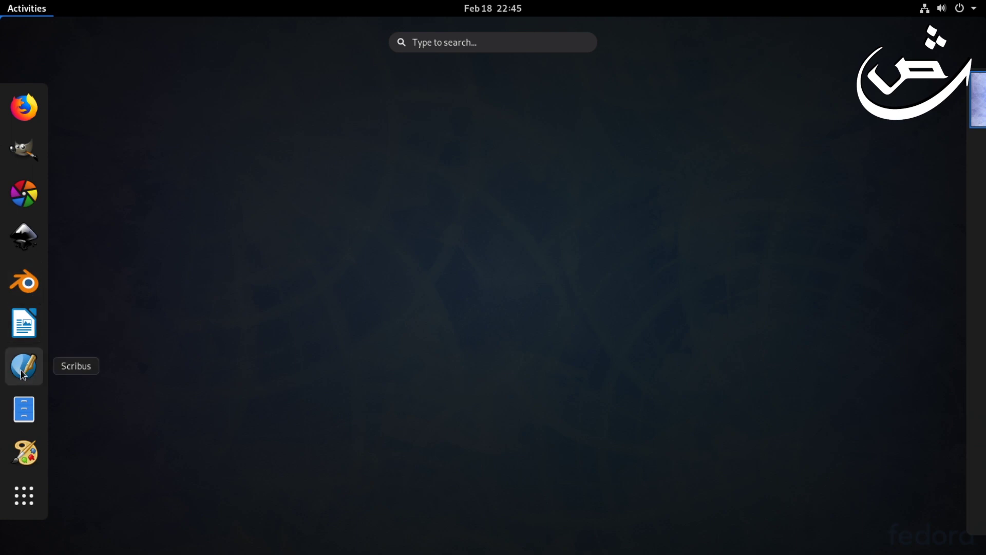
{"action": "left_click", "coordinate": [24, 496]}
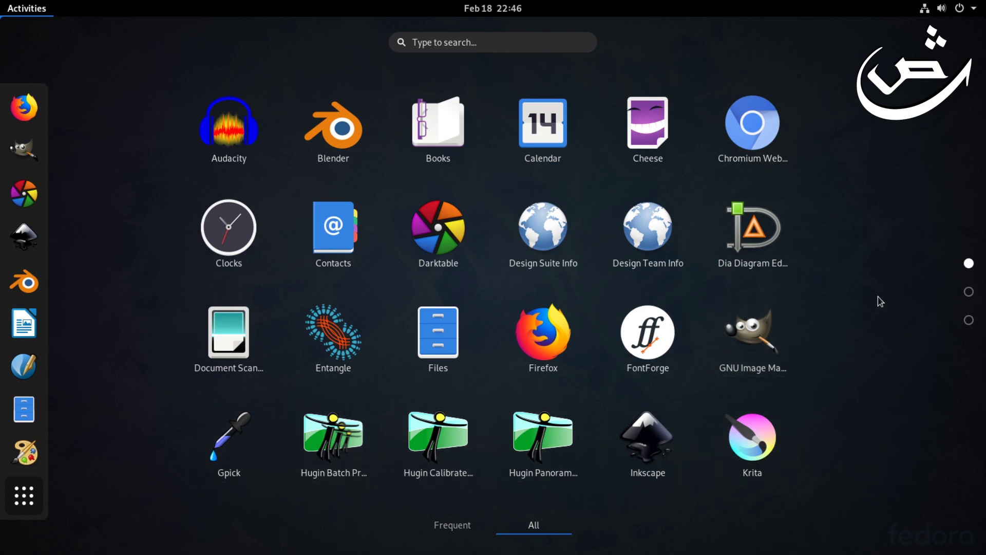
{"action": "scroll", "coordinate": [880, 276], "scroll_direction": "down", "scroll_amount": 1}
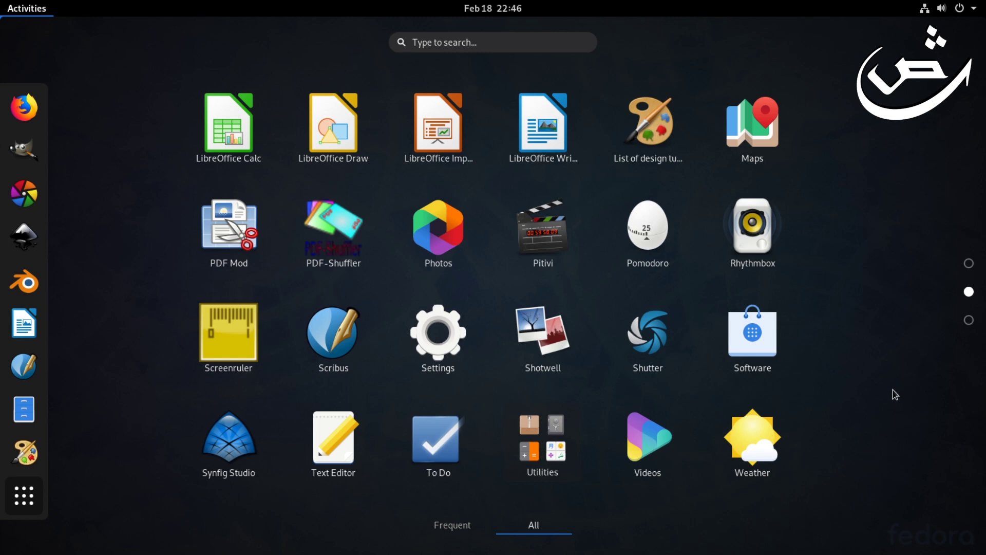
{"action": "scroll", "coordinate": [893, 390], "scroll_direction": "down", "scroll_amount": 1}
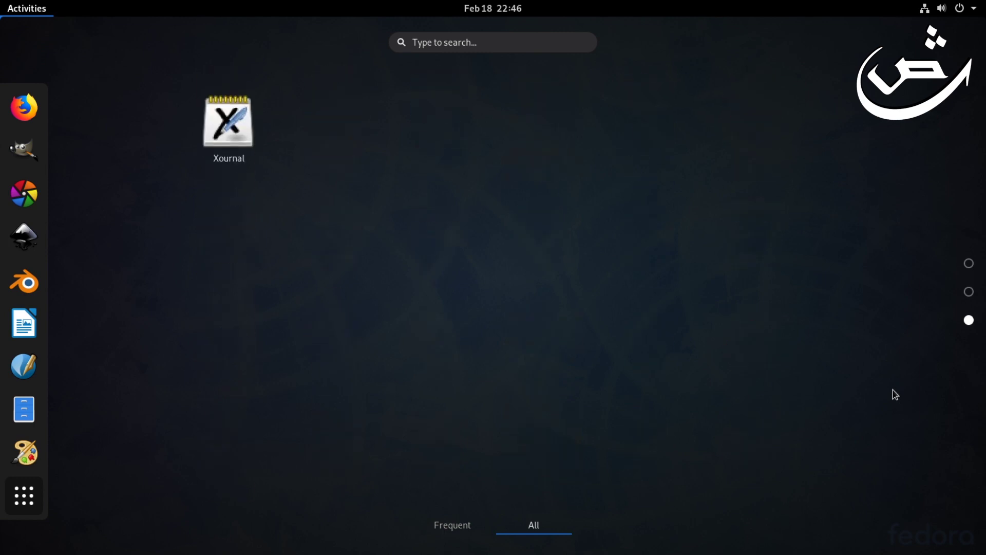
{"action": "scroll", "coordinate": [893, 395], "scroll_direction": "up", "scroll_amount": 1}
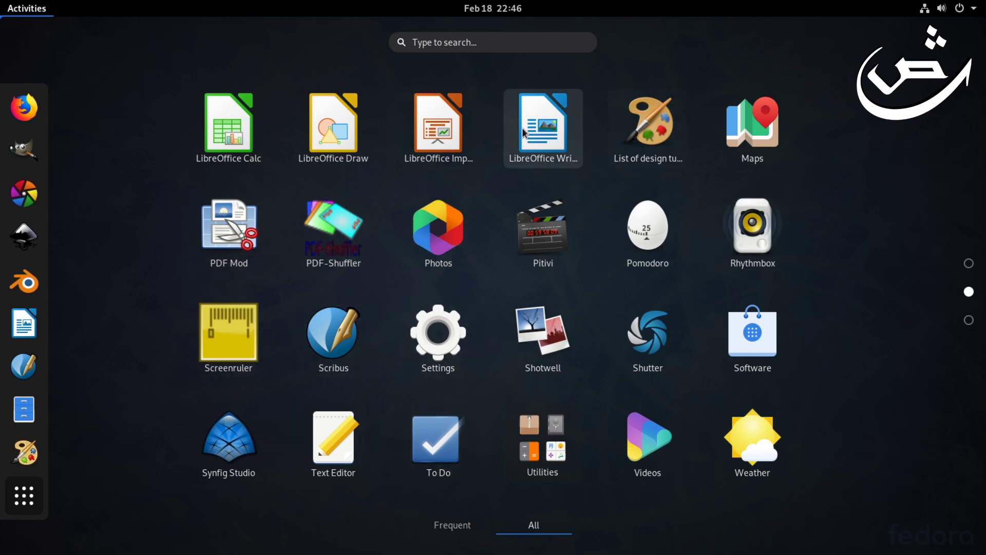
{"action": "left_click", "coordinate": [254, 165]}
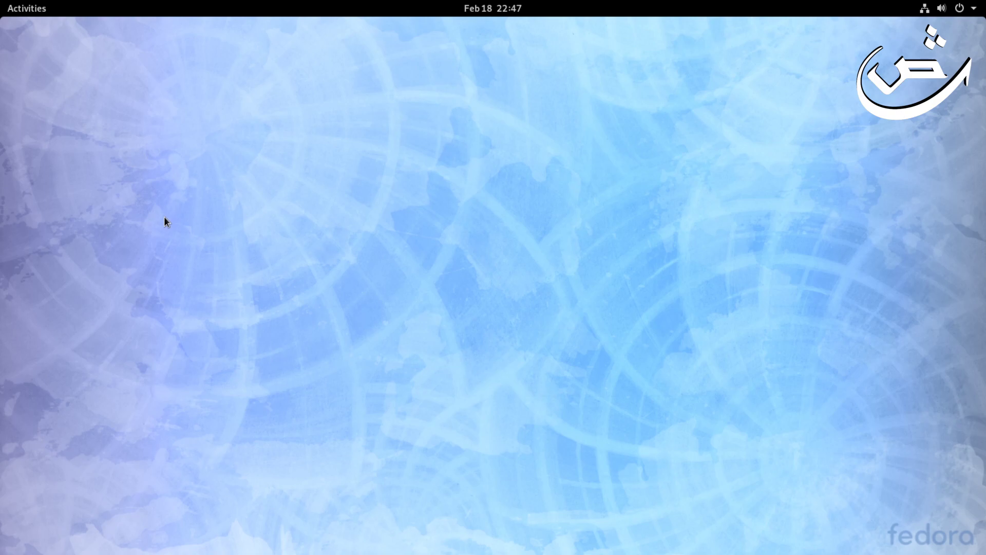
{"action": "key", "text": "super"}
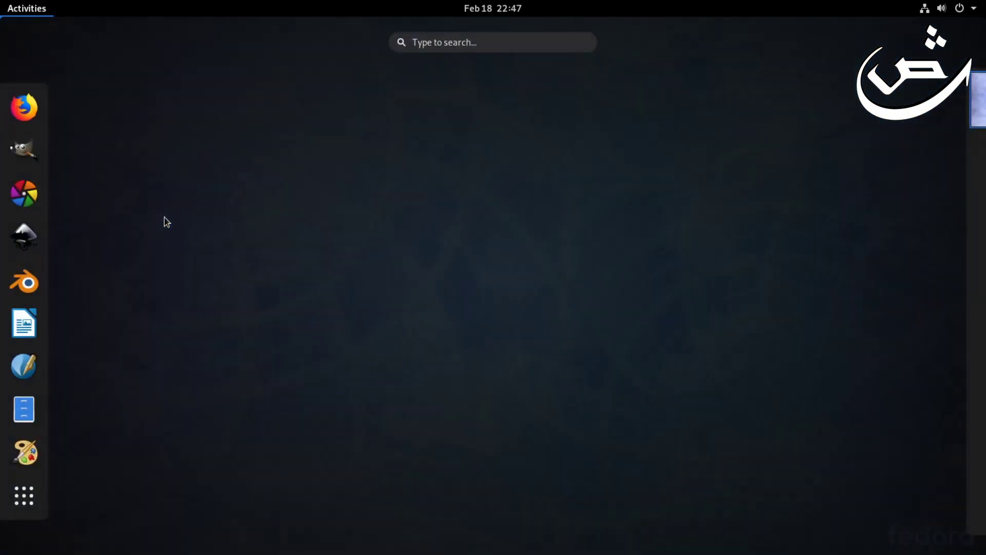
Step: Install GNOME Tweaks from Software by searching 'twe', then close the store
{"action": "type", "text": "s"}
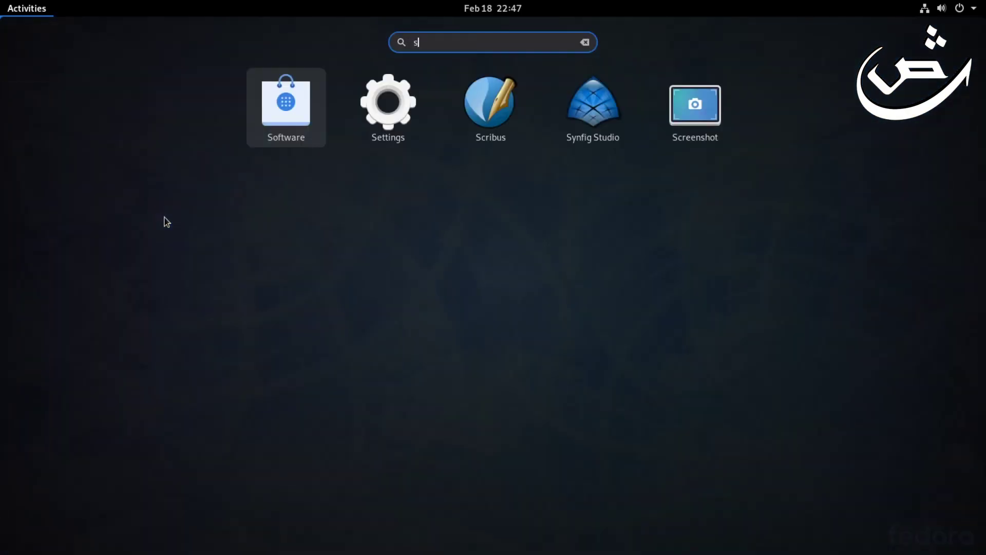
{"action": "key", "text": "Return"}
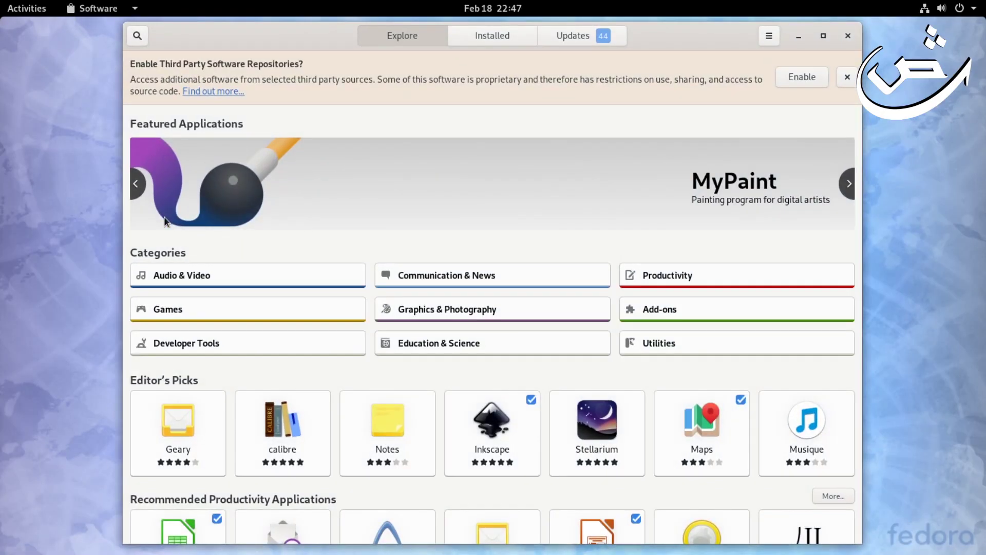
{"action": "left_click", "coordinate": [137, 36]}
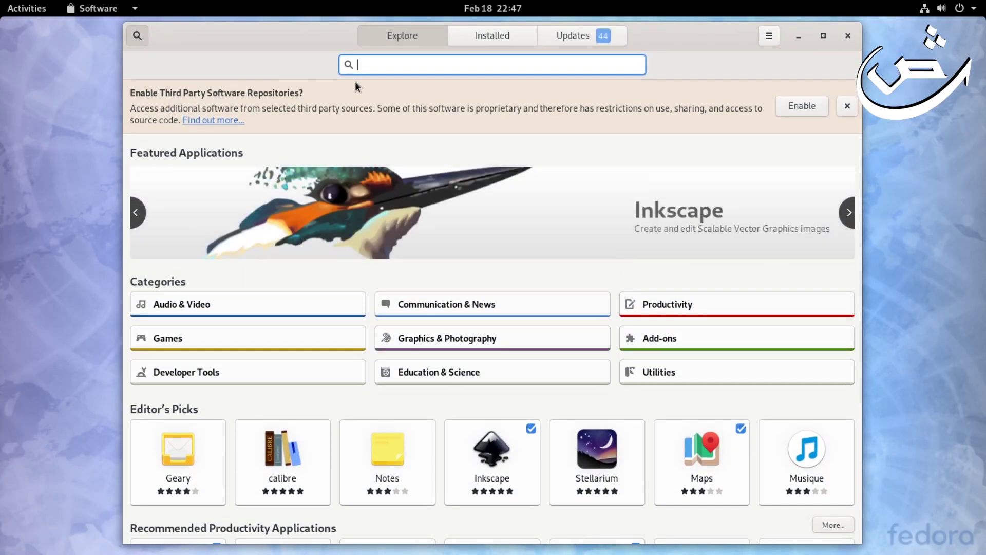
{"action": "type", "text": "twe"}
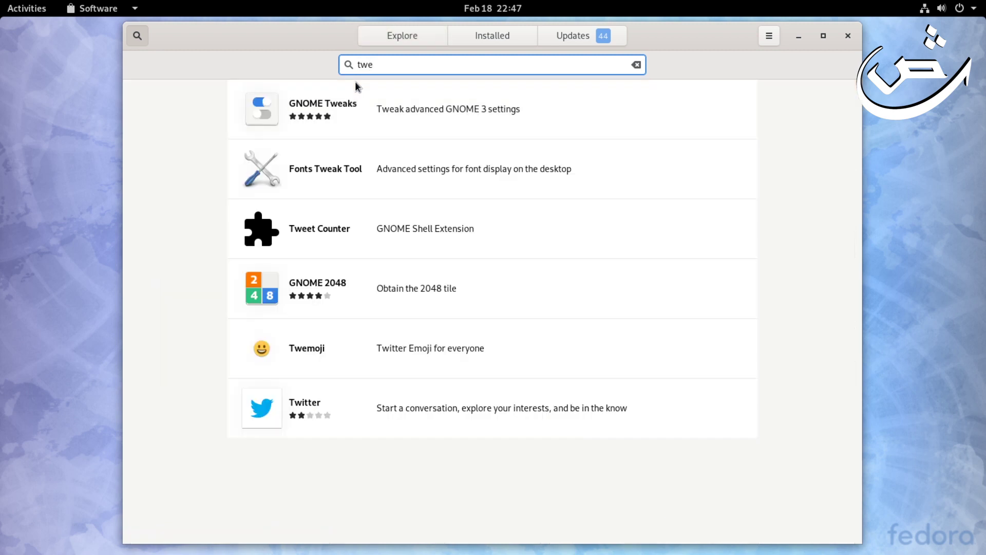
{"action": "left_click", "coordinate": [365, 109]}
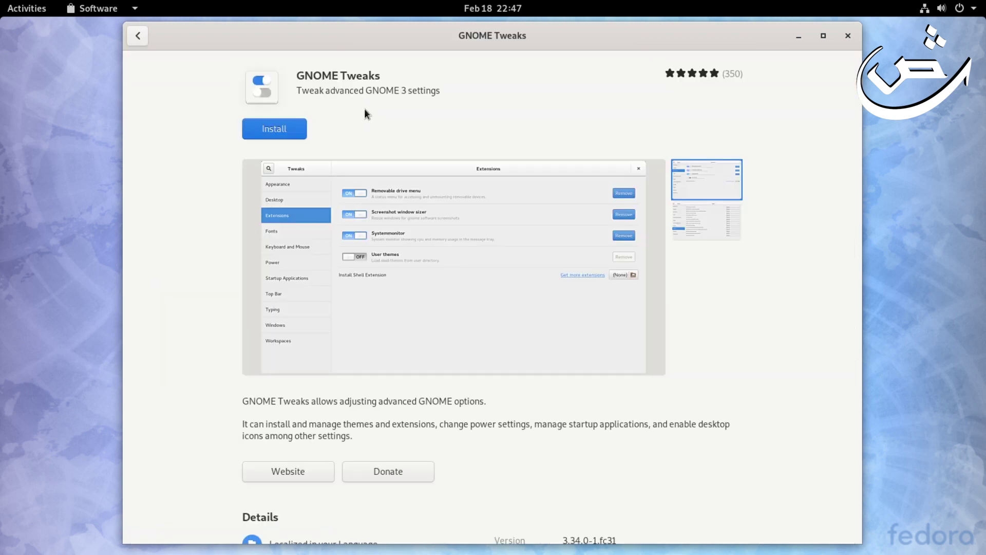
{"action": "left_click", "coordinate": [283, 131]}
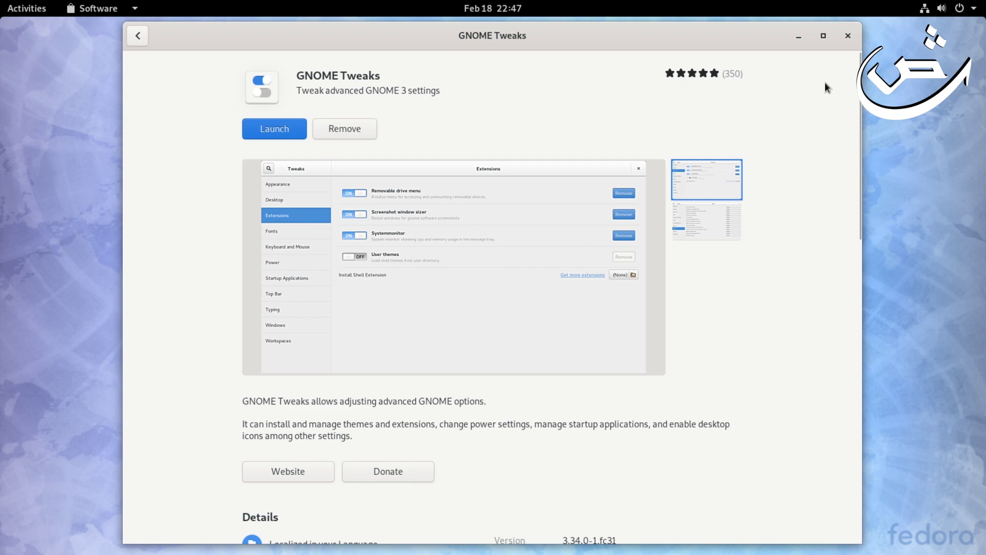
{"action": "left_click", "coordinate": [847, 37]}
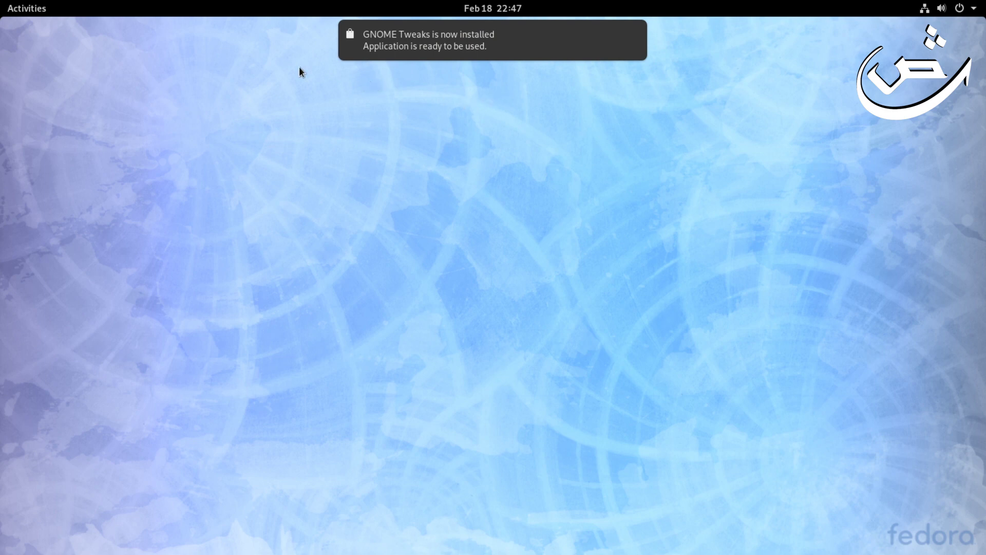
Step: Launch Tweaks by searching 'twe' in the Activities overview
{"action": "left_click", "coordinate": [30, 10]}
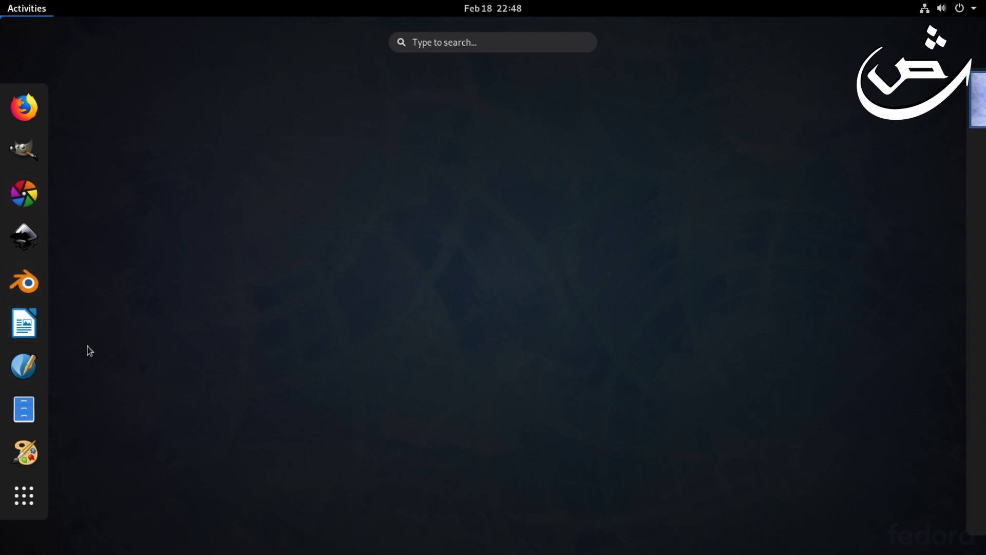
{"action": "type", "text": "tw"}
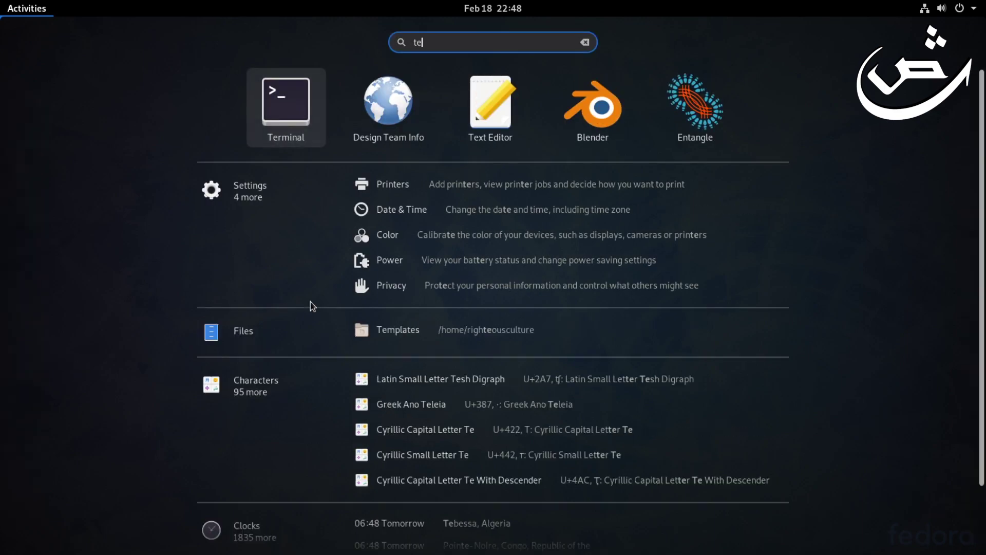
{"action": "type", "text": "e"}
{"action": "key", "text": "Return"}
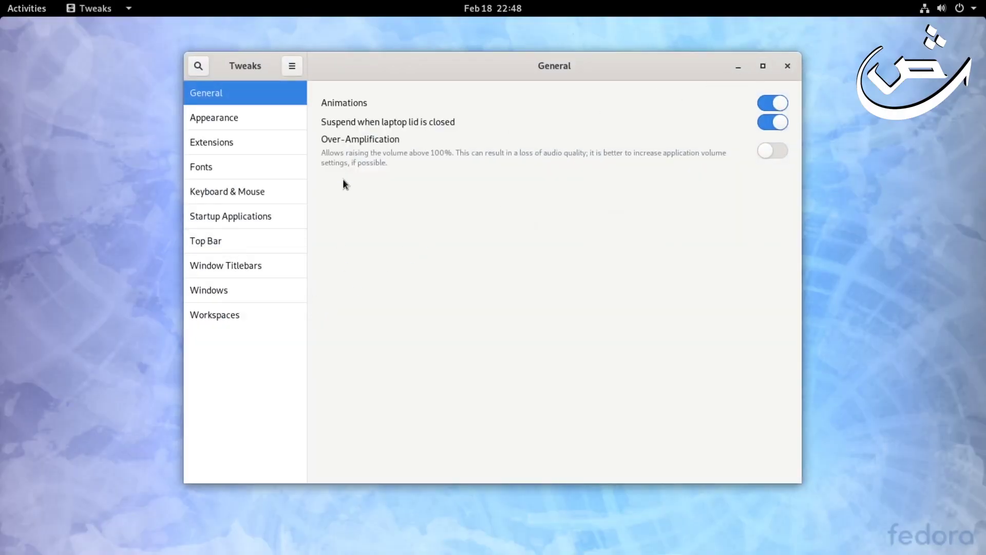
Step: Toggle the maximize and minimize titlebar buttons off and on again, then show Appearance
{"action": "left_click", "coordinate": [226, 270]}
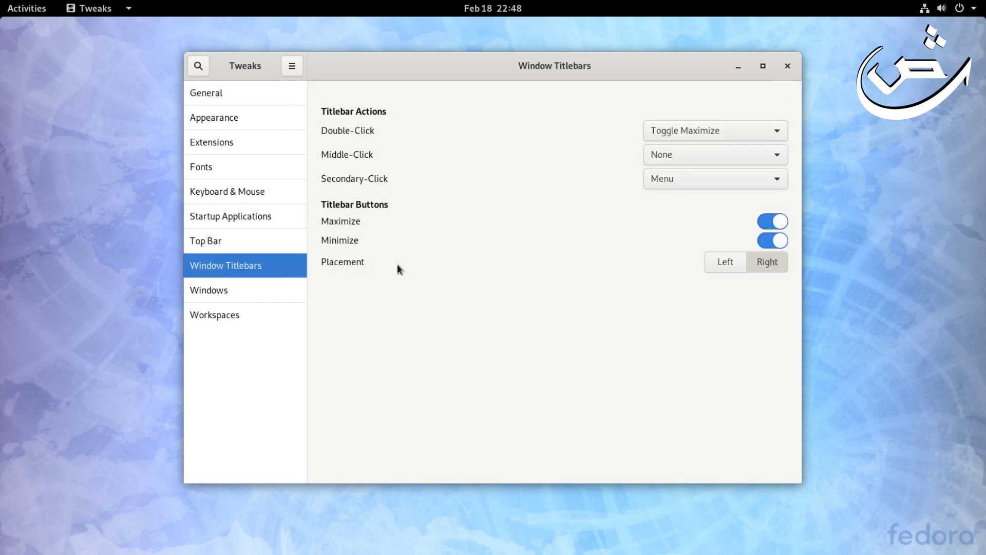
{"action": "left_click", "coordinate": [772, 224]}
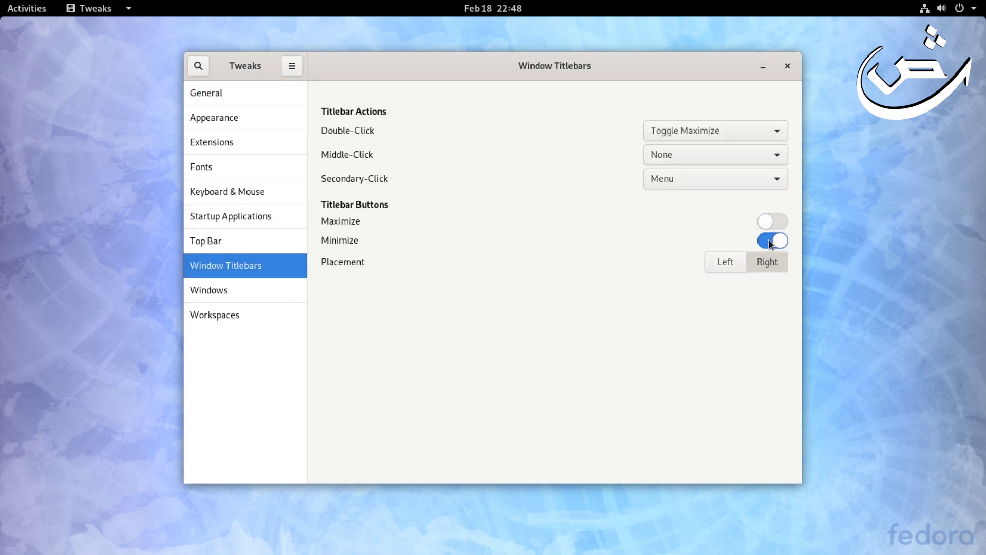
{"action": "left_click", "coordinate": [765, 237]}
{"action": "left_click", "coordinate": [775, 221]}
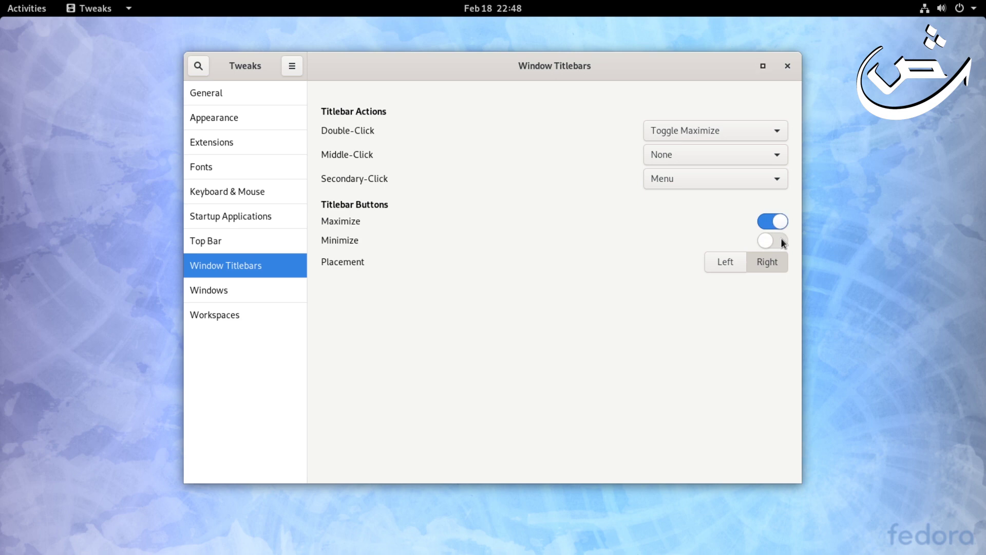
{"action": "left_click", "coordinate": [780, 239]}
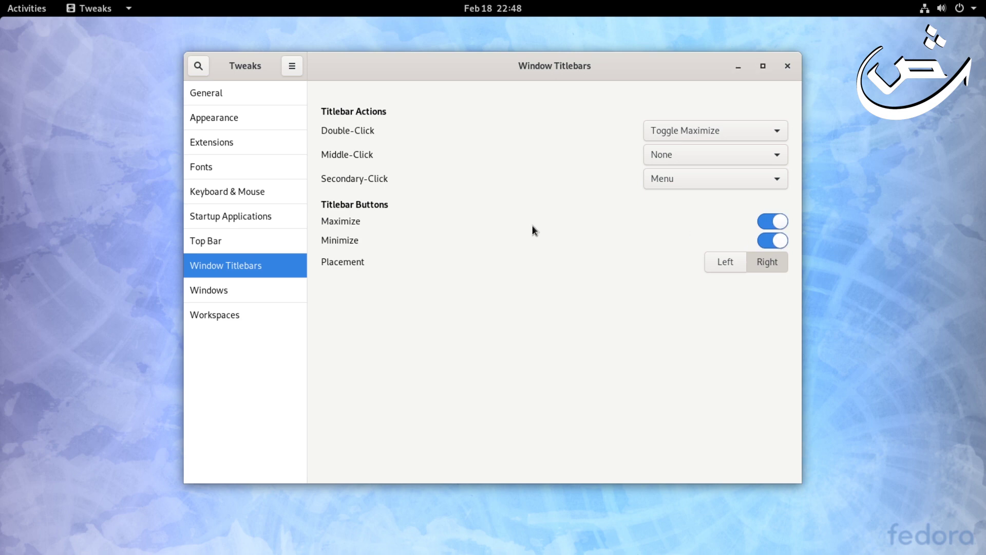
{"action": "left_click", "coordinate": [230, 117]}
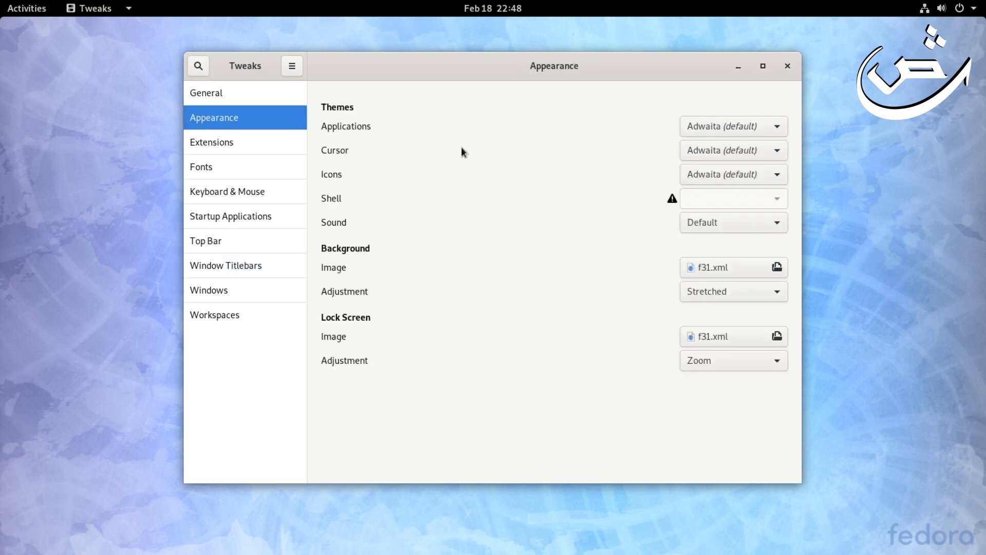
Step: Set the Applications theme to Adwaita-dark and open Files from the dash
{"action": "left_click", "coordinate": [776, 128]}
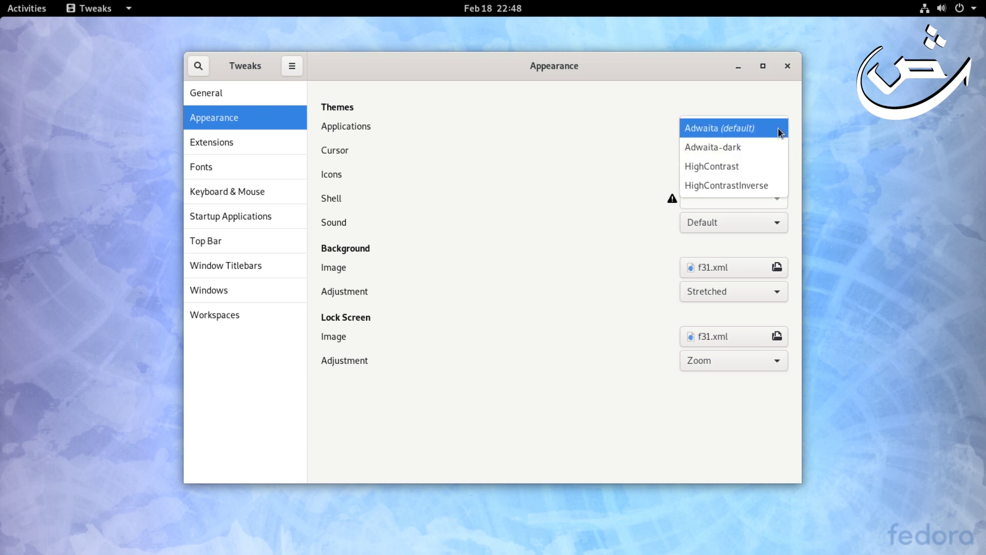
{"action": "left_click", "coordinate": [740, 146]}
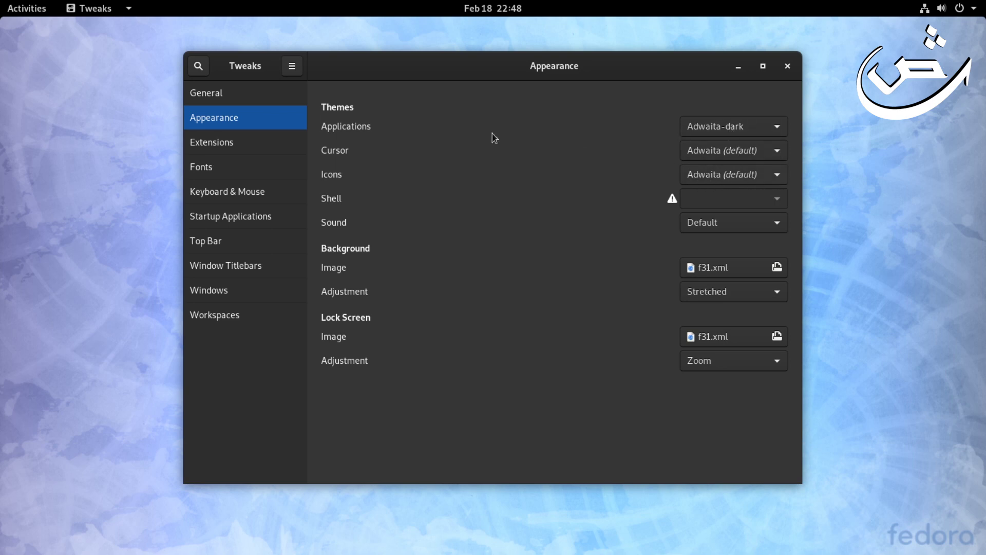
{"action": "left_click", "coordinate": [37, 11]}
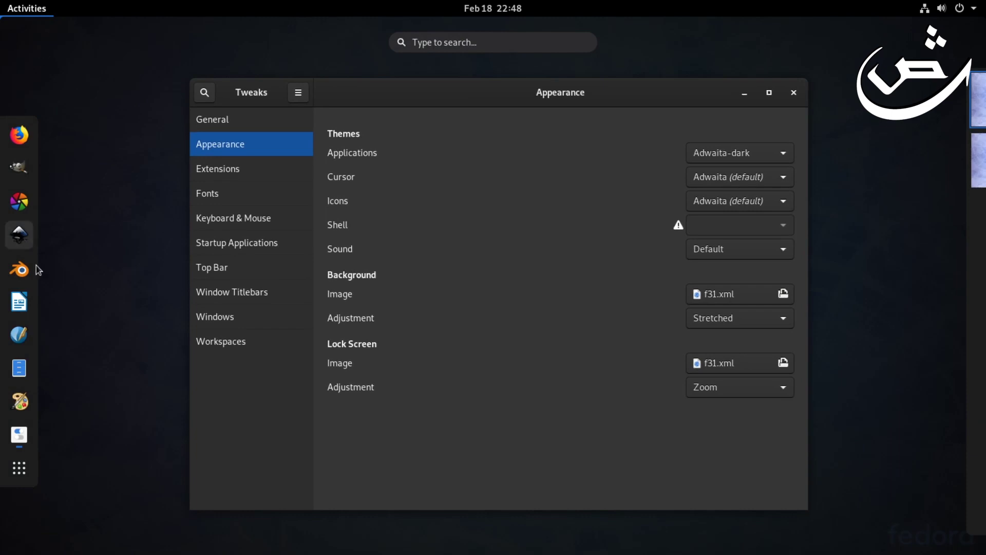
{"action": "left_click", "coordinate": [19, 367]}
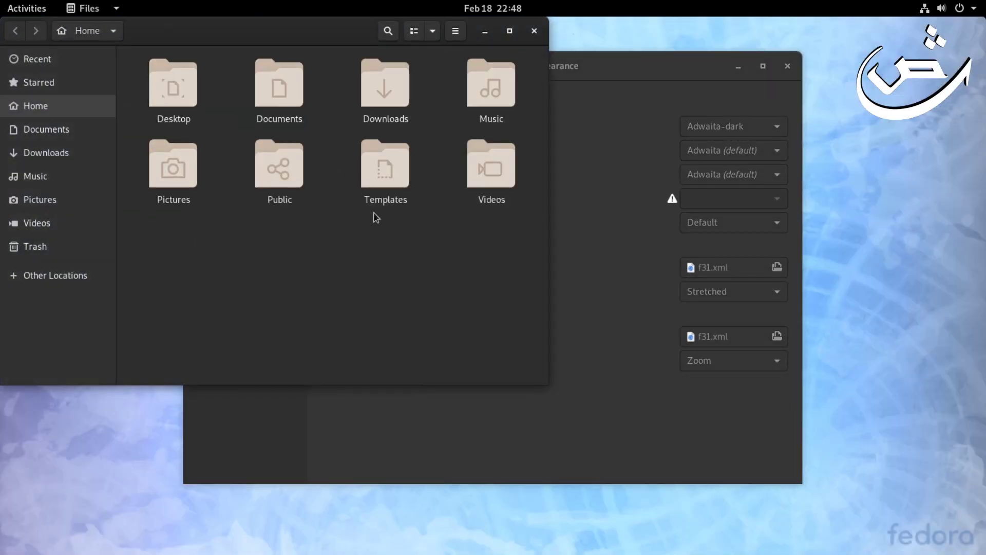
Step: Arrange the Tweaks and Files windows side by side
{"action": "left_click_drag", "start_coordinate": [637, 72], "coordinate": [806, 90]}
{"action": "left_click", "coordinate": [338, 35]}
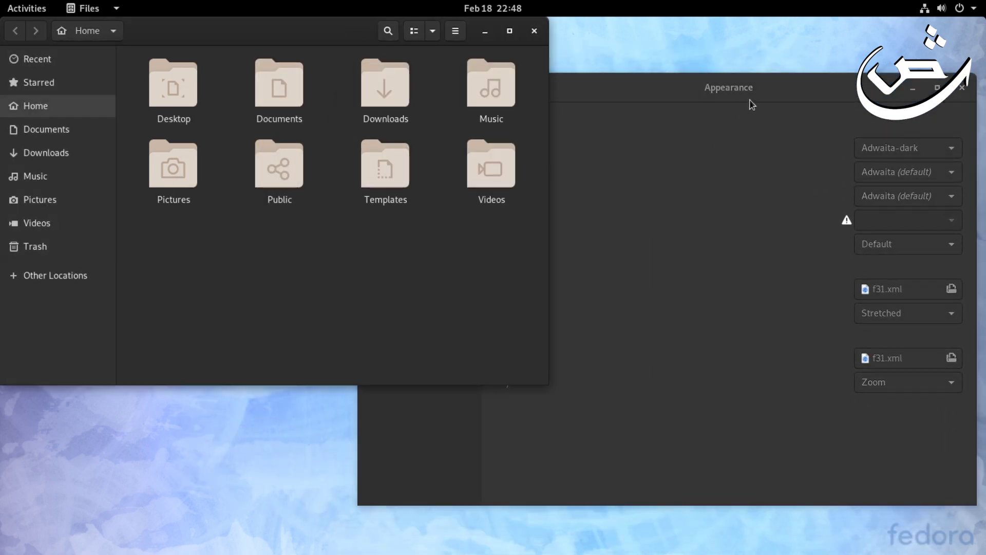
{"action": "left_click", "coordinate": [791, 93]}
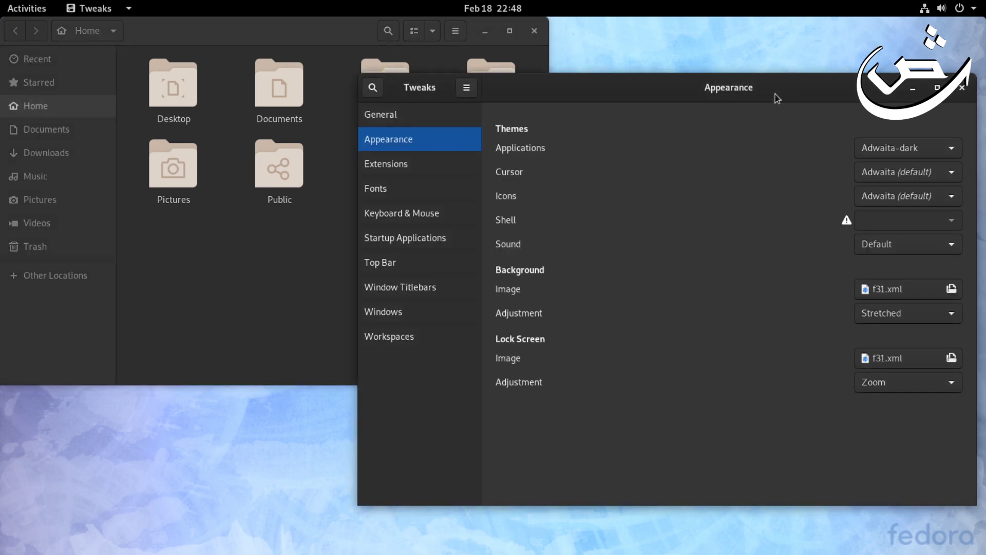
{"action": "mouse_move", "coordinate": [789, 96]}
{"action": "left_mouse_down"}
{"action": "mouse_move", "coordinate": [728, 115]}
{"action": "mouse_move", "coordinate": [777, 112]}
{"action": "mouse_move", "coordinate": [778, 123]}
{"action": "mouse_move", "coordinate": [781, 93]}
{"action": "left_mouse_up"}
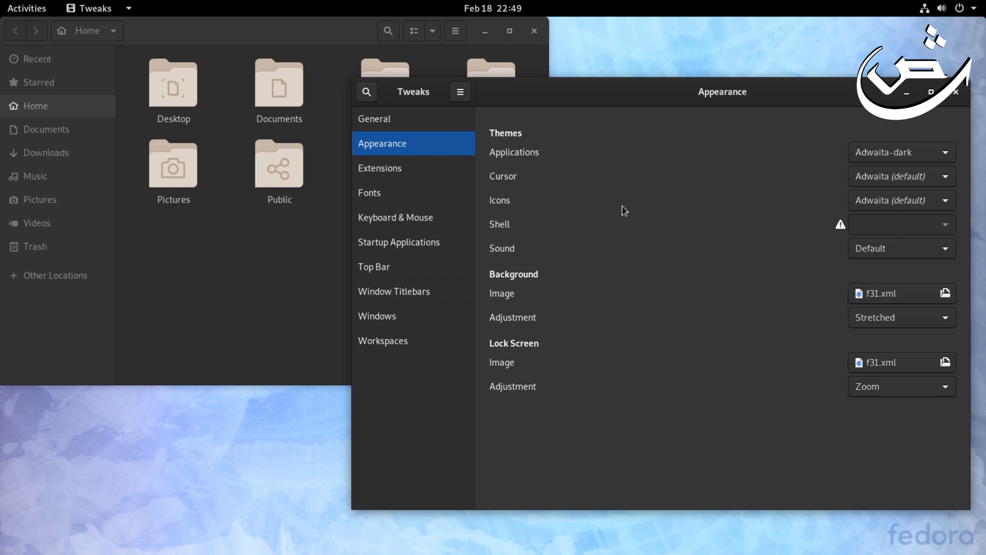
Step: Set the icon theme to Breeze and preview the new icons in Files and the overview
{"action": "left_click", "coordinate": [939, 202]}
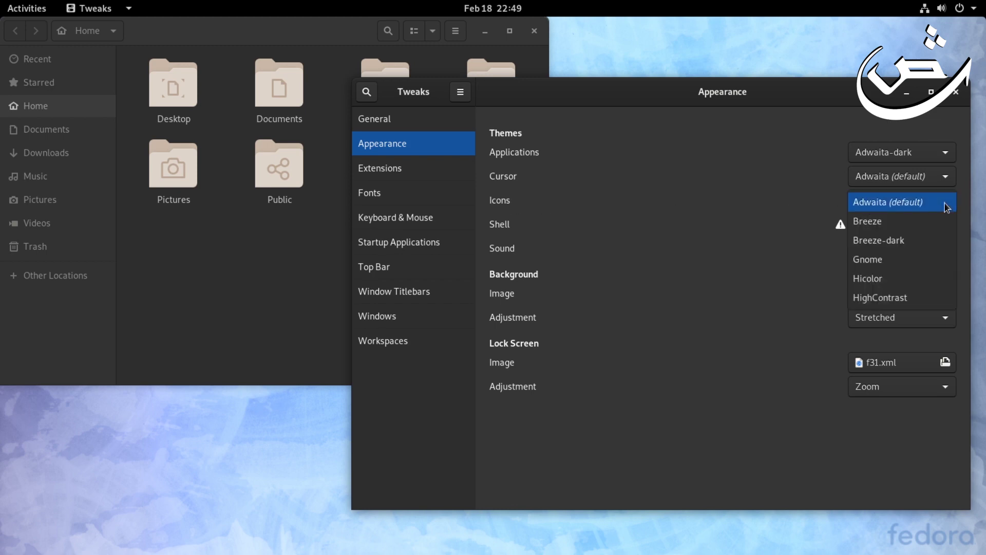
{"action": "left_click", "coordinate": [892, 223]}
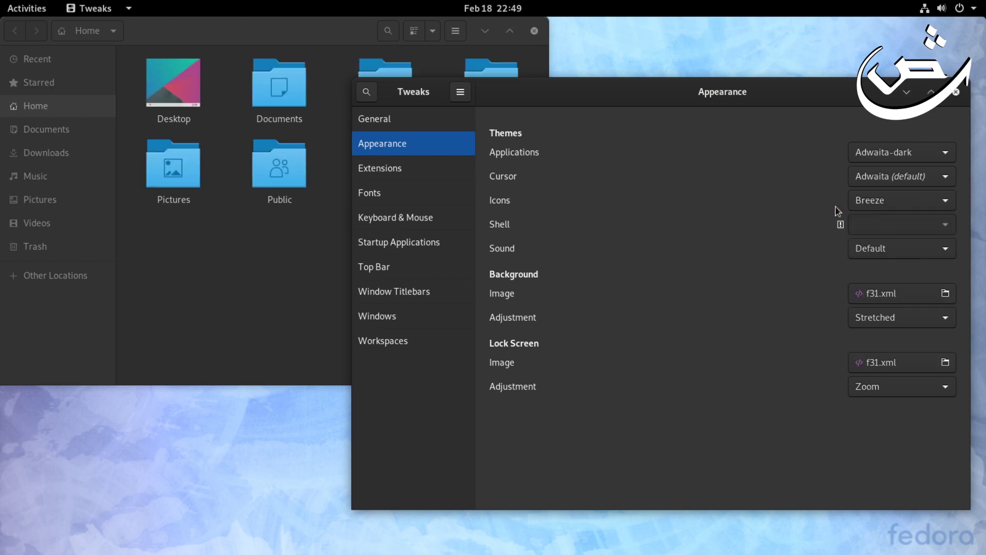
{"action": "left_click", "coordinate": [326, 35]}
{"action": "mouse_move", "coordinate": [318, 34]}
{"action": "left_mouse_down"}
{"action": "mouse_move", "coordinate": [357, 38]}
{"action": "mouse_move", "coordinate": [305, 32]}
{"action": "left_mouse_up"}
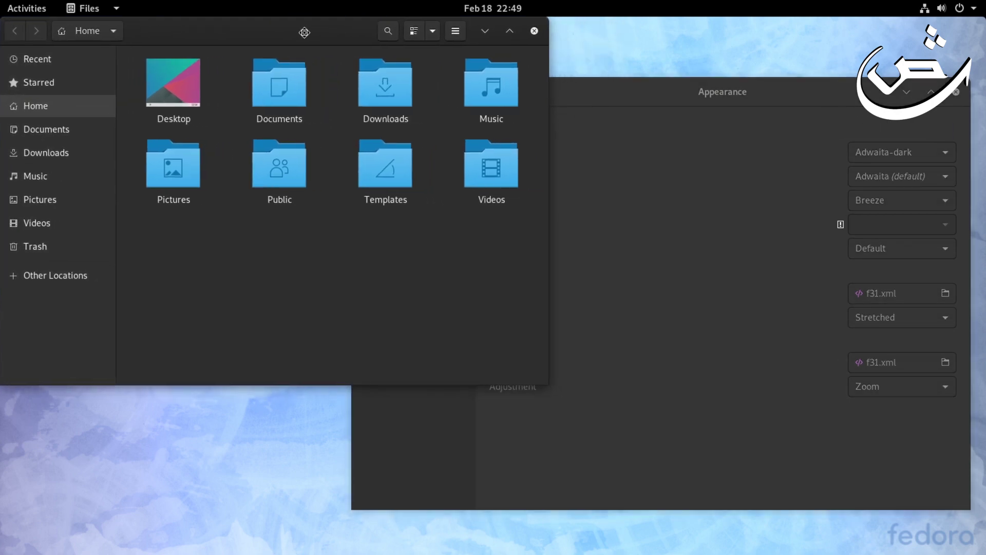
{"action": "left_click", "coordinate": [26, 10]}
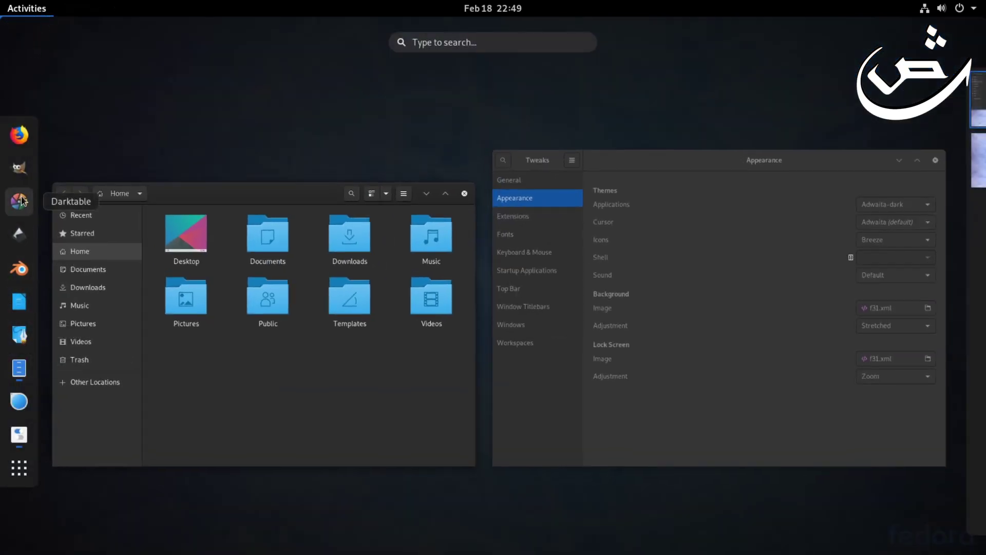
{"action": "left_click", "coordinate": [27, 9]}
Step: Try Breeze-dark icons, revert to Breeze, then close Tweaks and Files
{"action": "left_click", "coordinate": [911, 204]}
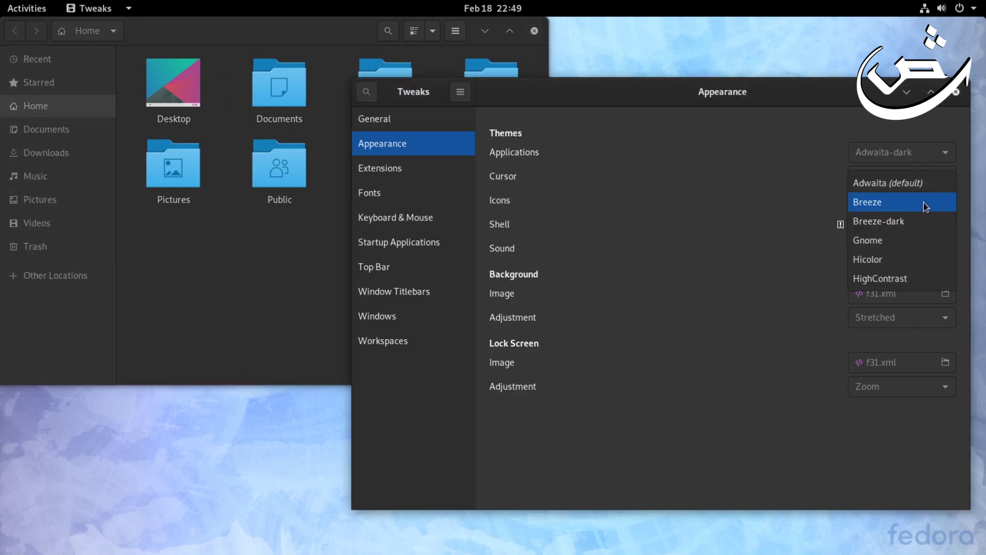
{"action": "key", "text": "Escape"}
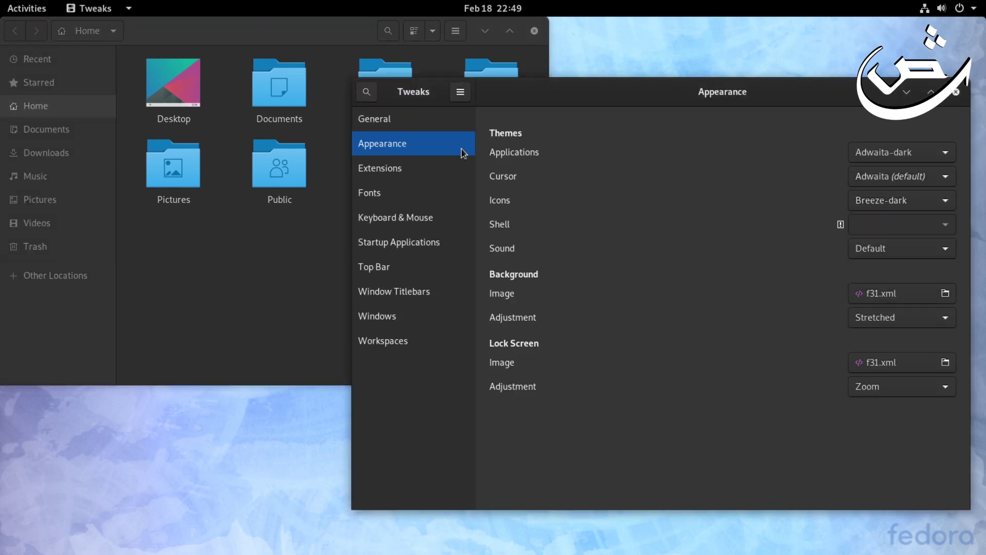
{"action": "left_click", "coordinate": [17, 12]}
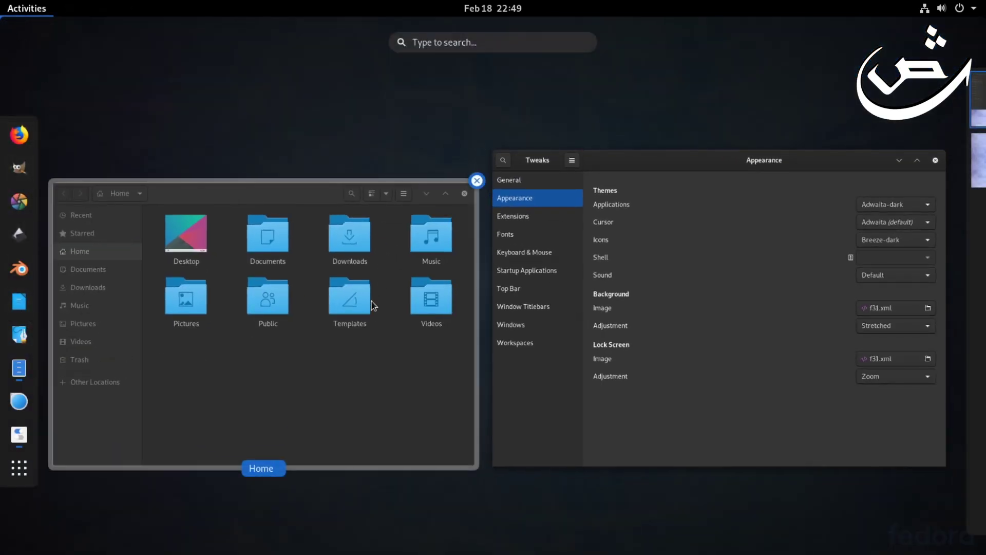
{"action": "left_click", "coordinate": [671, 177]}
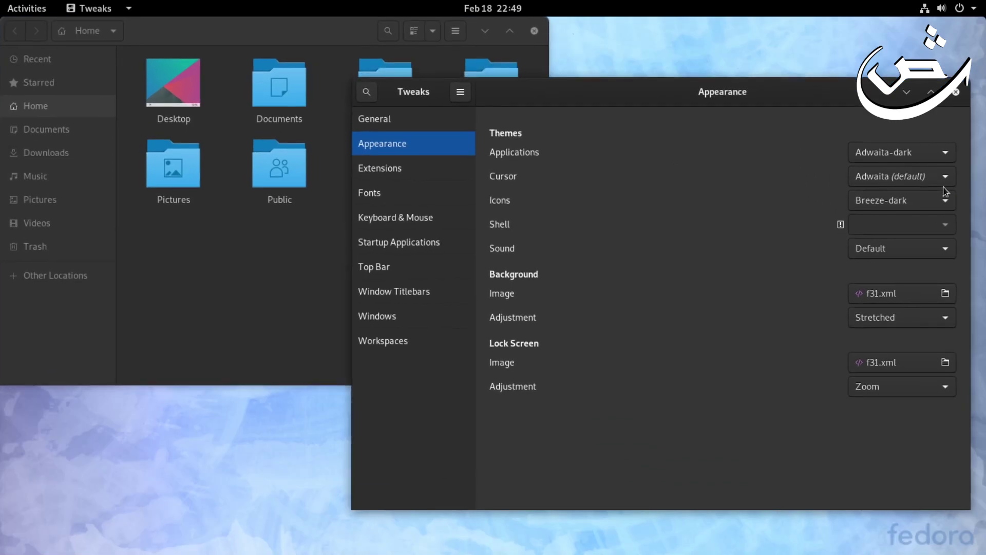
{"action": "left_click", "coordinate": [932, 203]}
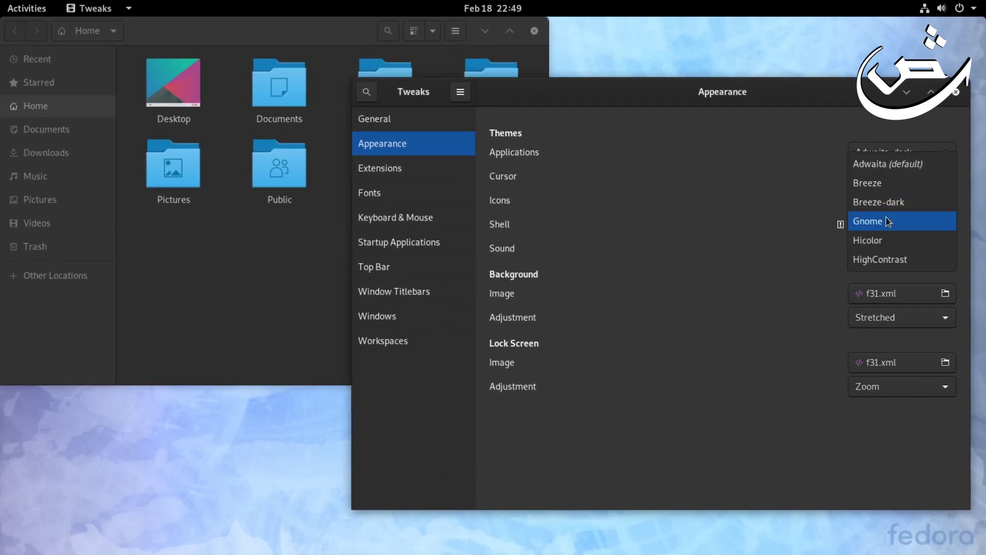
{"action": "left_click", "coordinate": [893, 185]}
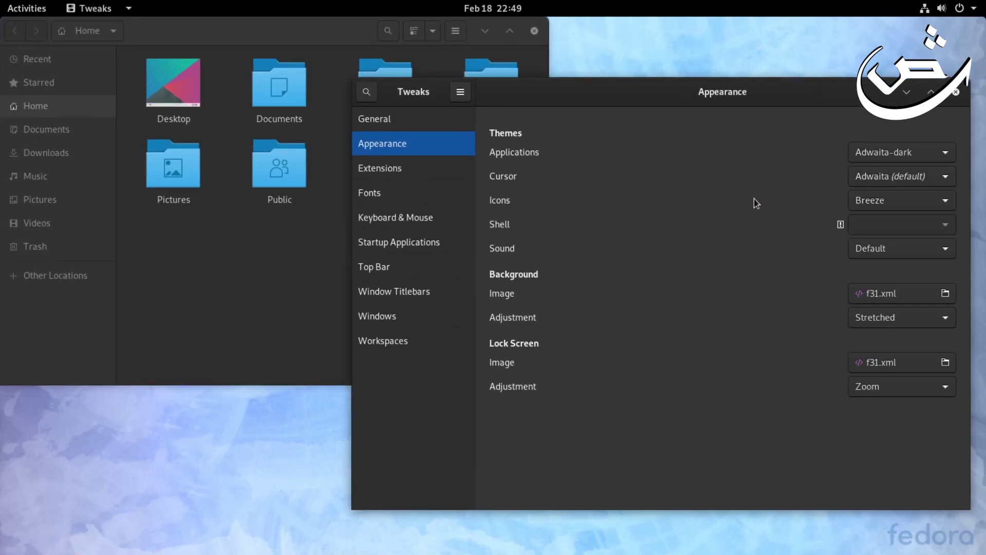
{"action": "left_click", "coordinate": [956, 94]}
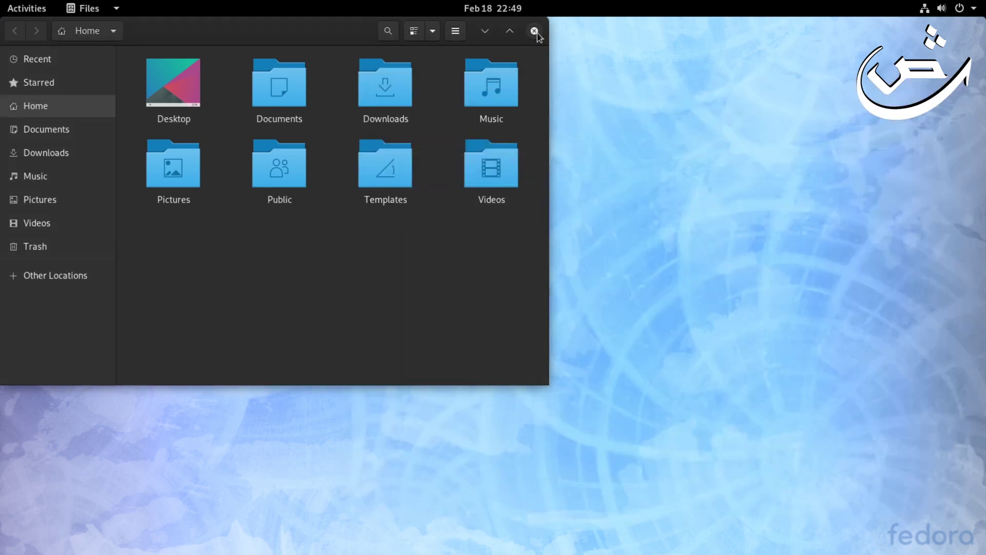
{"action": "left_click", "coordinate": [534, 31]}
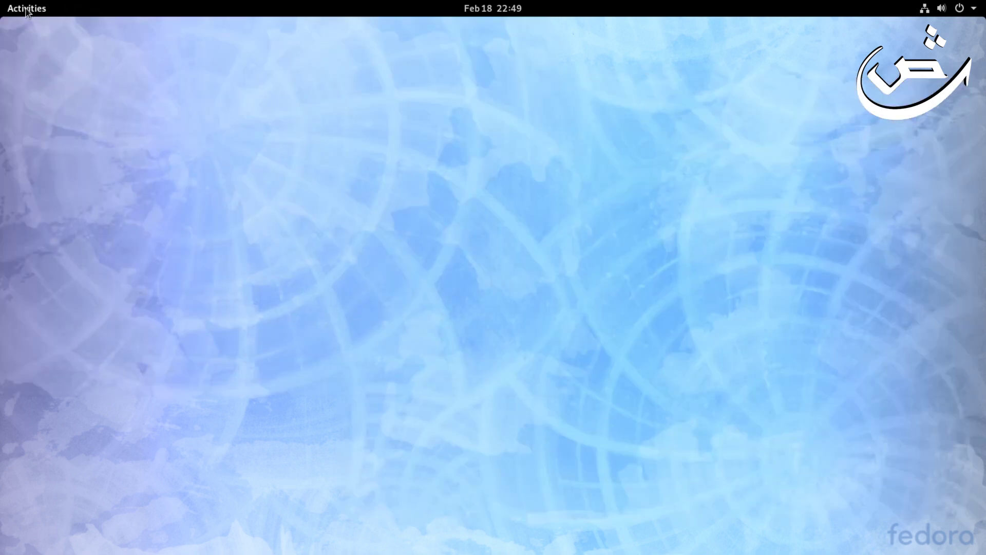
Step: Leave the overview, then launch Software by typing 's' in the Activities search
{"action": "left_click", "coordinate": [43, 10]}
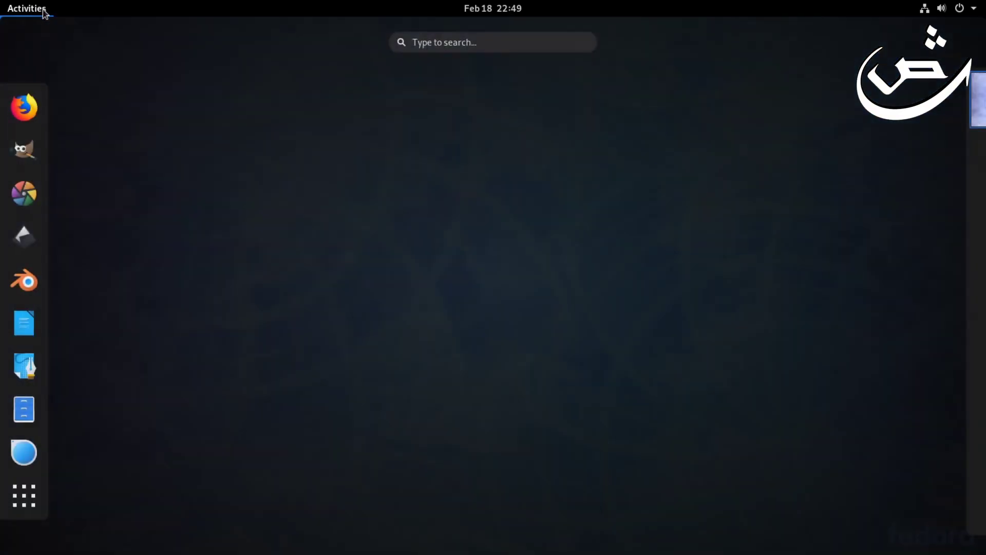
{"action": "left_click", "coordinate": [129, 98]}
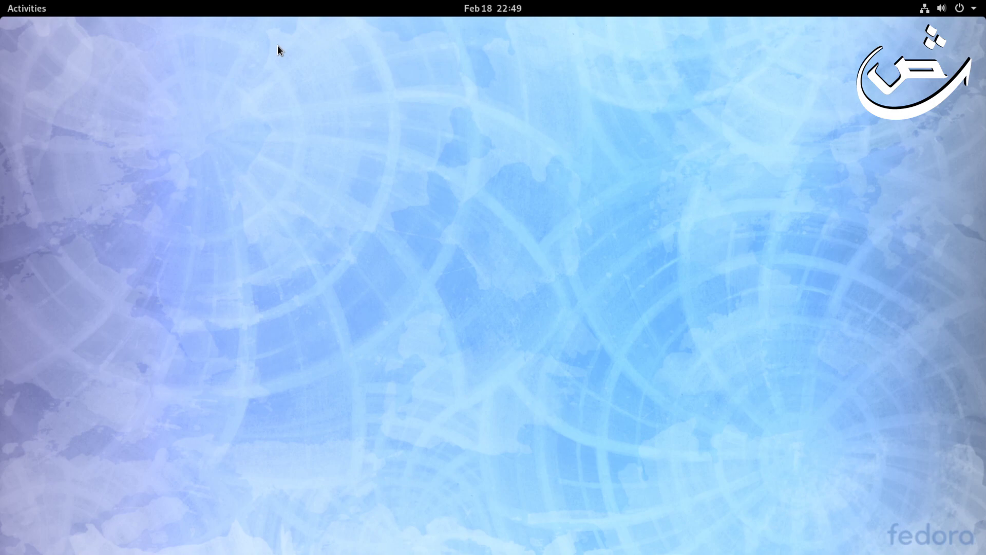
{"action": "key", "text": "super"}
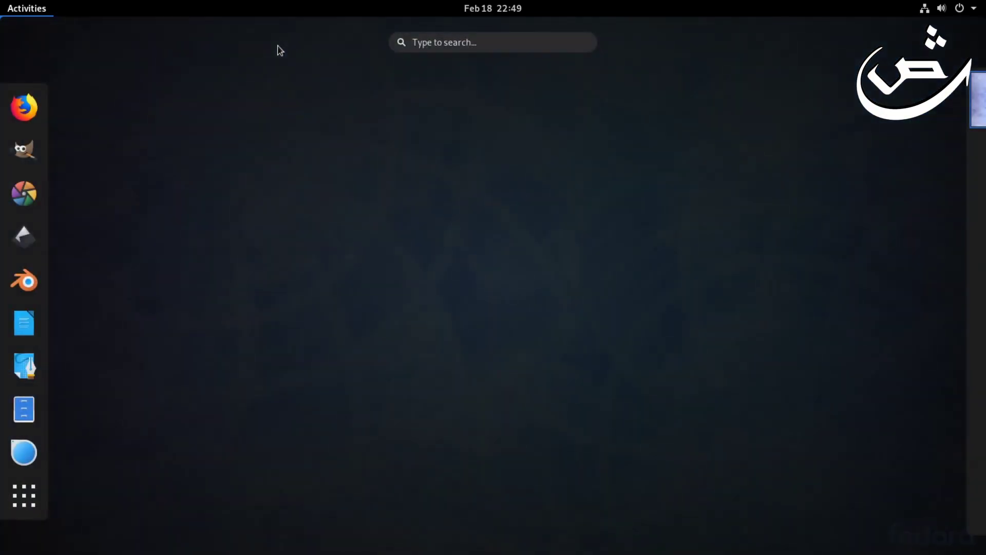
{"action": "type", "text": "s"}
{"action": "key", "text": "Return"}
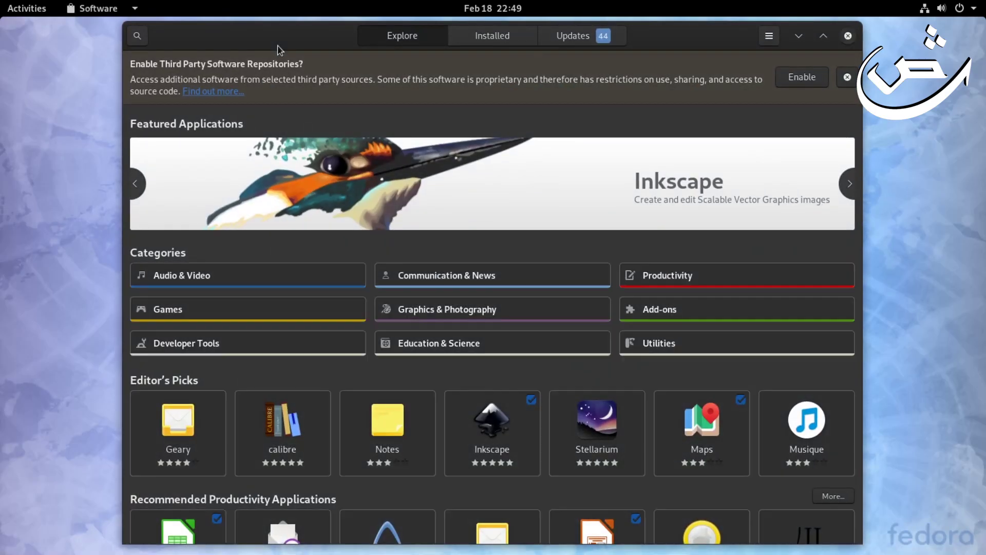
Step: Search 'dash to pan' and install the Dash to Panel extension, confirming the dialog
{"action": "left_click", "coordinate": [137, 36]}
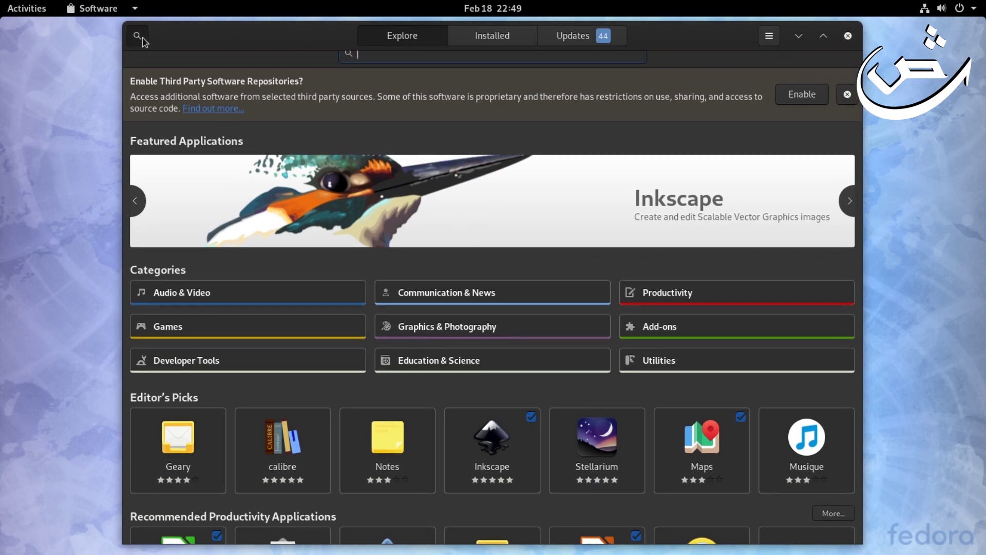
{"action": "type", "text": "d"}
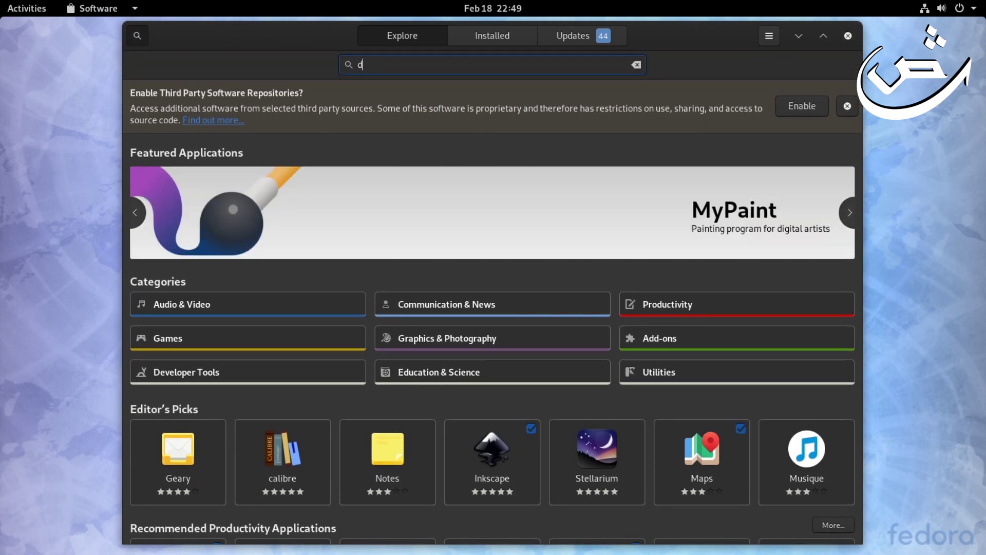
{"action": "type", "text": "ash to pa"}
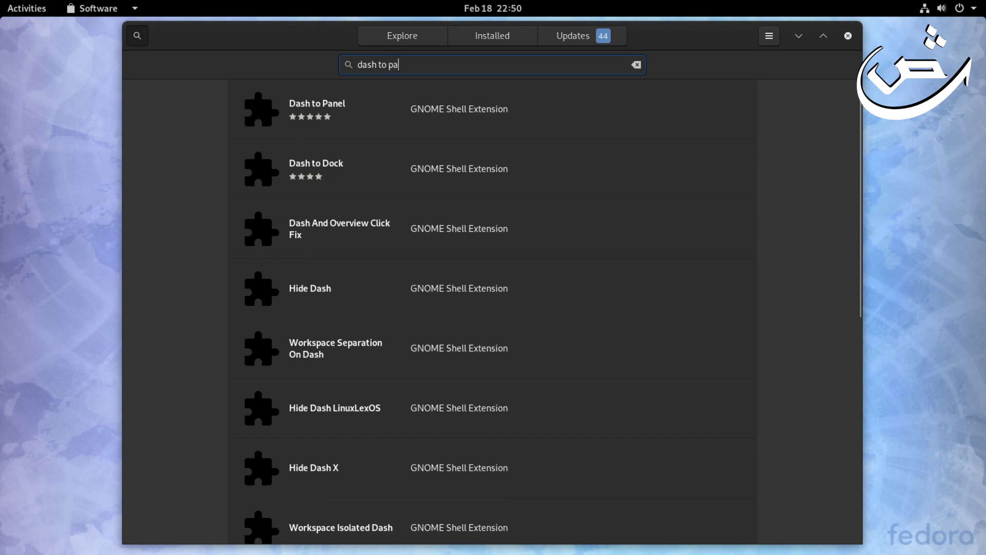
{"action": "type", "text": "nel"}
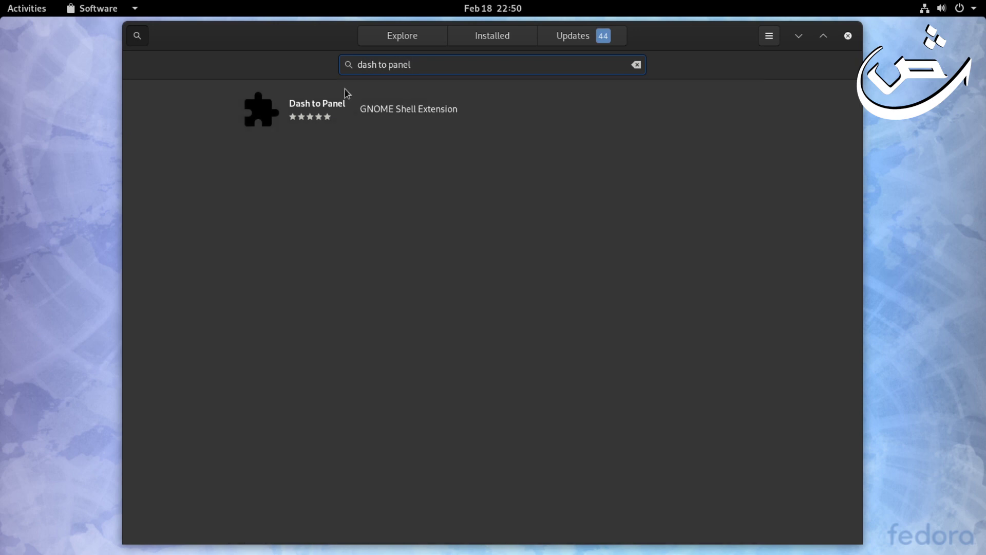
{"action": "left_click", "coordinate": [346, 108]}
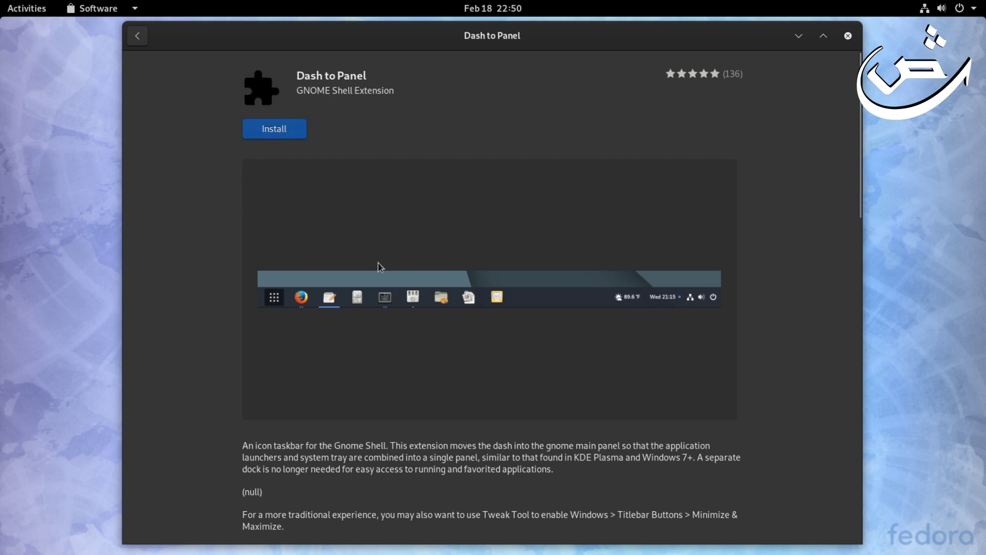
{"action": "left_click", "coordinate": [286, 132]}
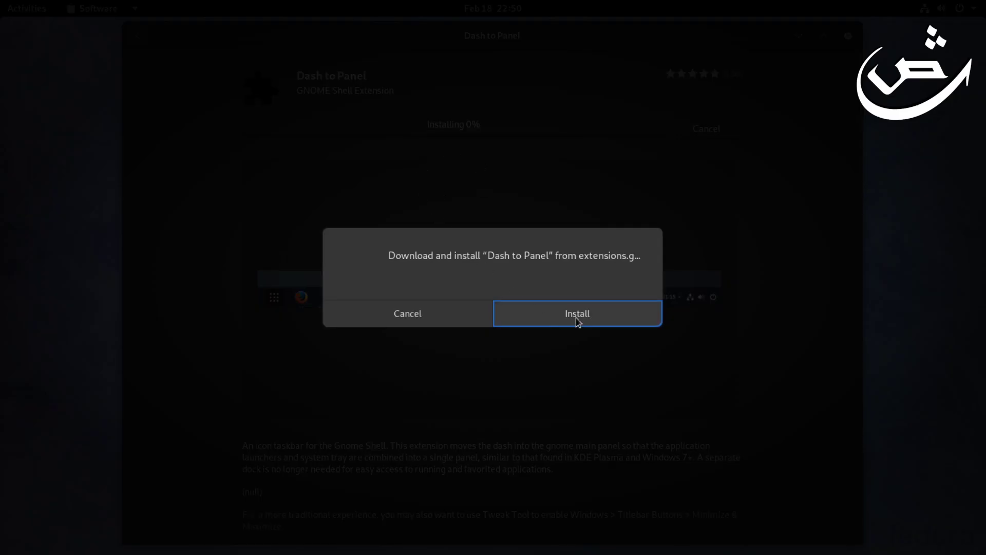
{"action": "left_click", "coordinate": [576, 318]}
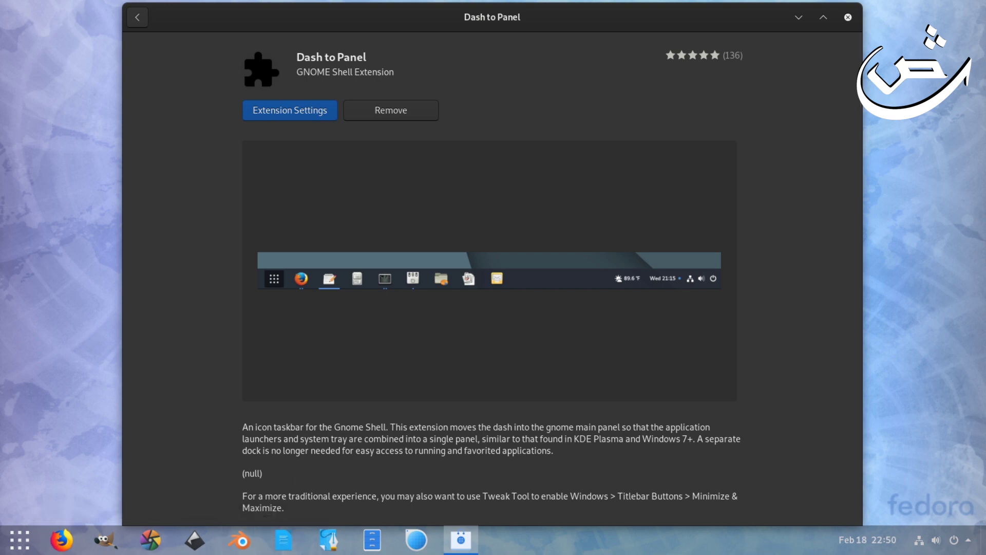
Step: Search 'arc menu' in Software and install the Arc Menu extension
{"action": "left_click", "coordinate": [20, 539]}
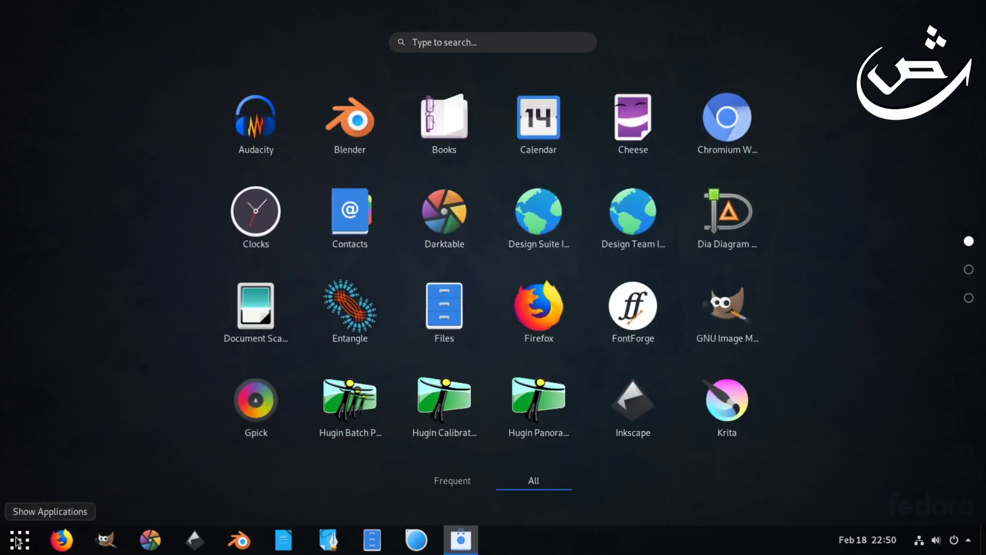
{"action": "left_click", "coordinate": [21, 540]}
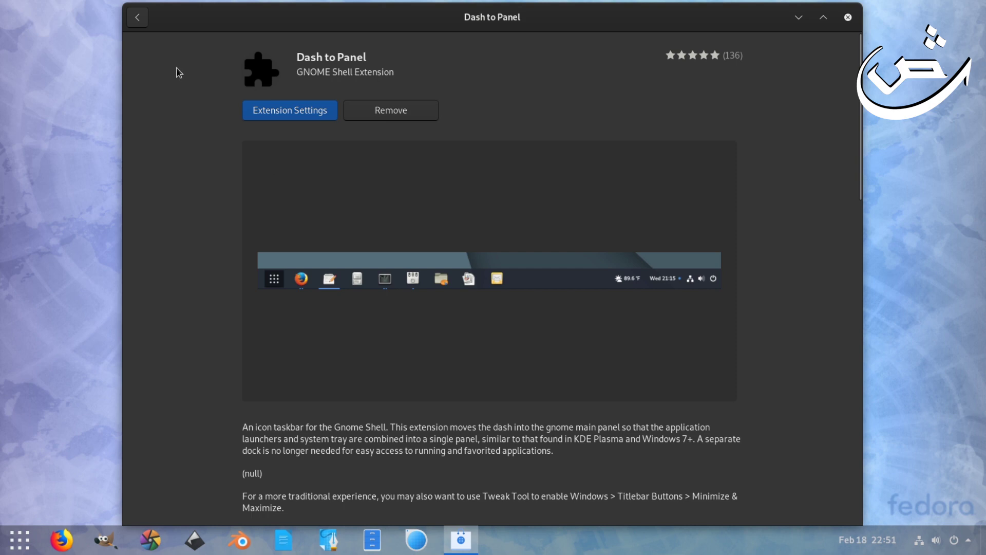
{"action": "left_click", "coordinate": [138, 17]}
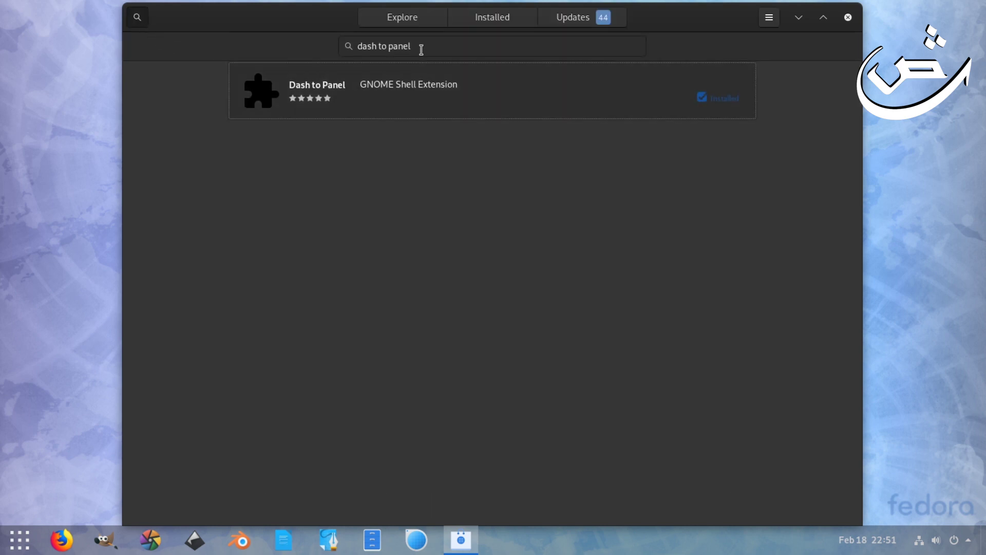
{"action": "left_click_drag", "start_coordinate": [418, 46], "coordinate": [358, 48]}
{"action": "type", "text": "ar"}
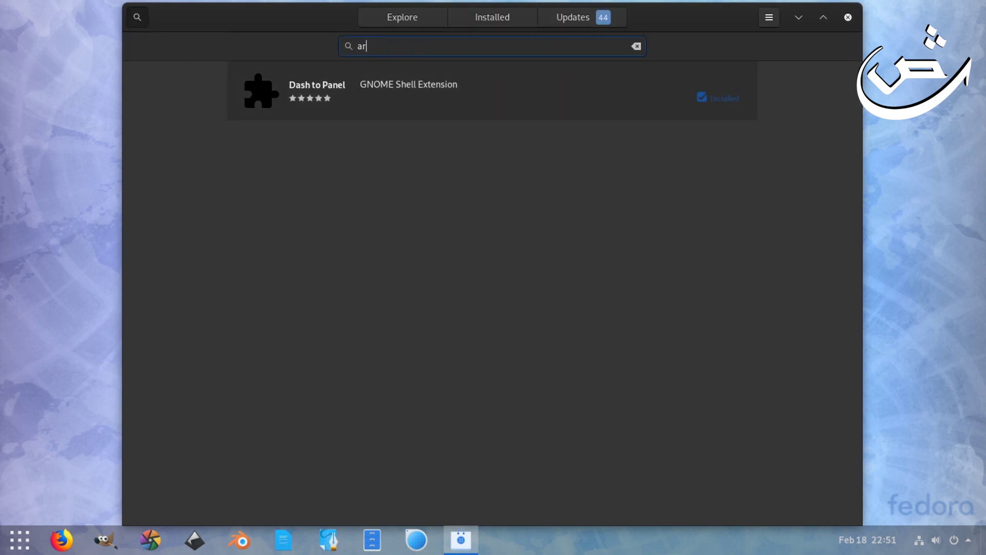
{"action": "type", "text": "c m"}
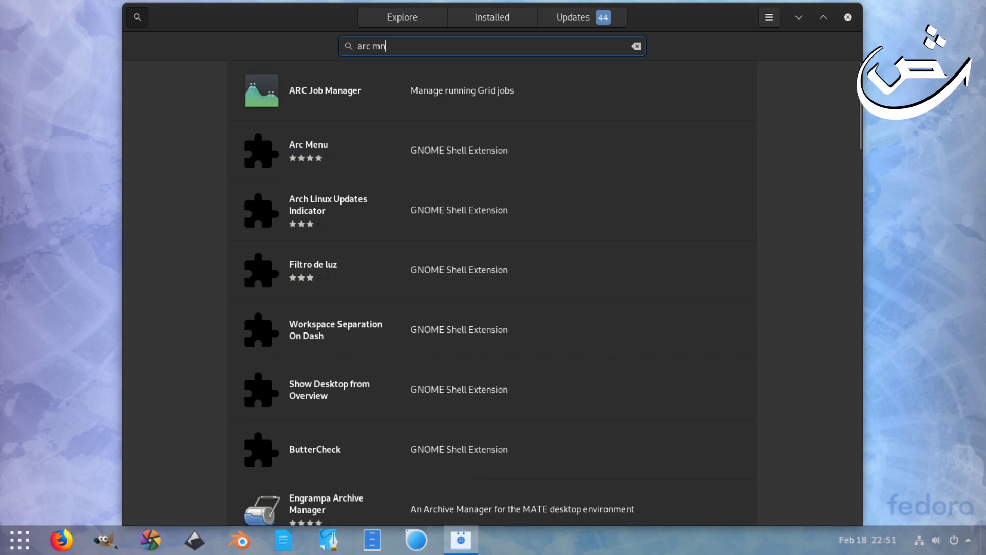
{"action": "type", "text": "enu"}
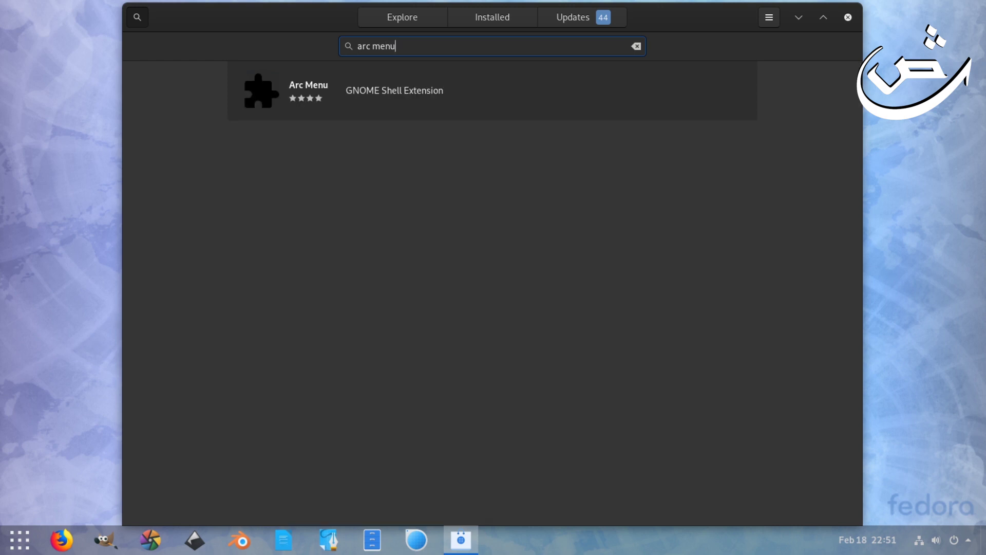
{"action": "left_click", "coordinate": [264, 94]}
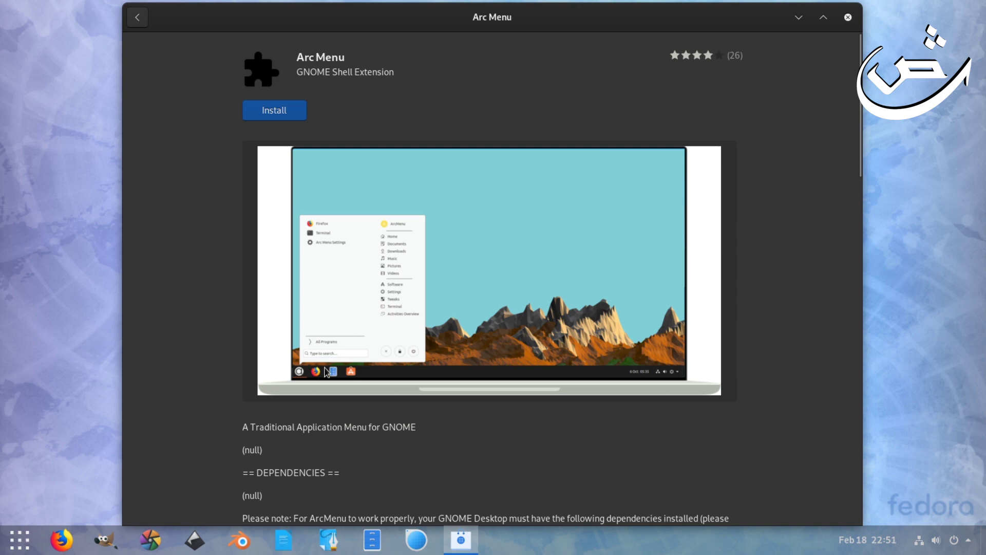
{"action": "left_click", "coordinate": [280, 114]}
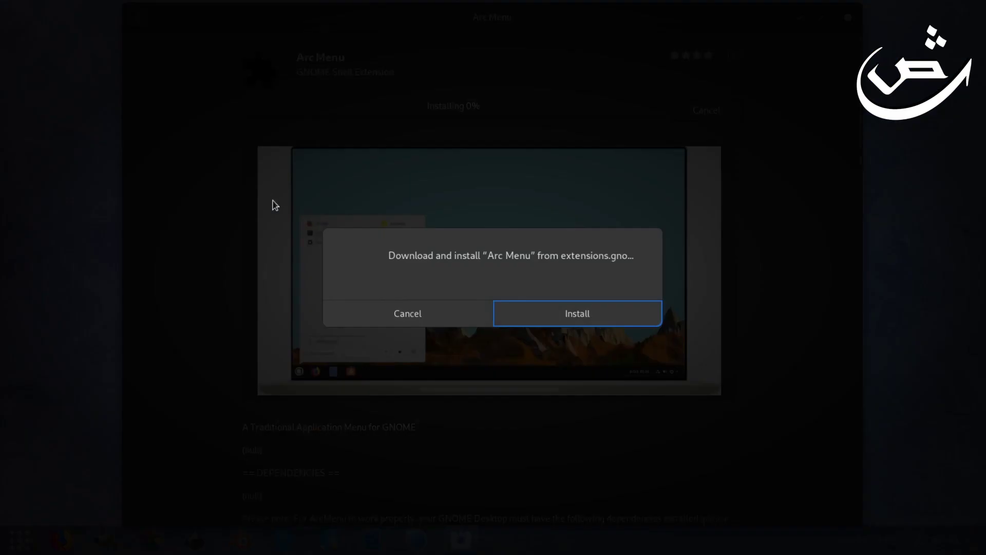
{"action": "left_click", "coordinate": [579, 308]}
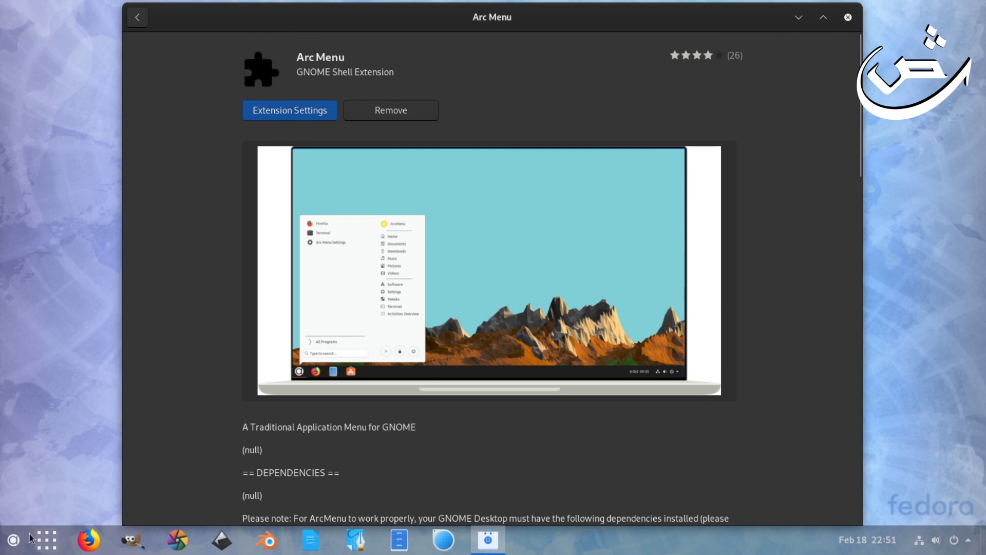
Step: Open and close the new Arc Menu start menu, then close Software
{"action": "left_click", "coordinate": [13, 541]}
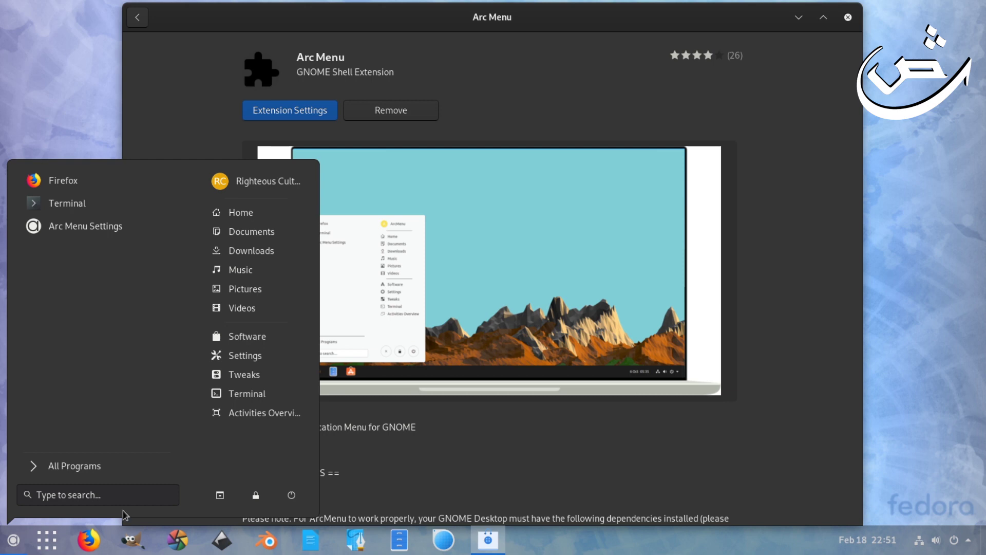
{"action": "left_click", "coordinate": [580, 545]}
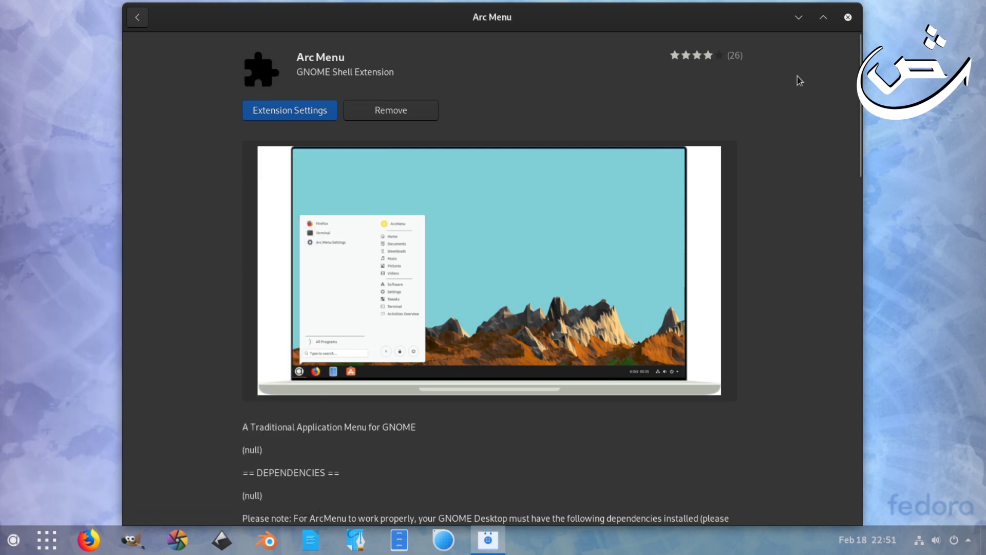
{"action": "left_click", "coordinate": [849, 17]}
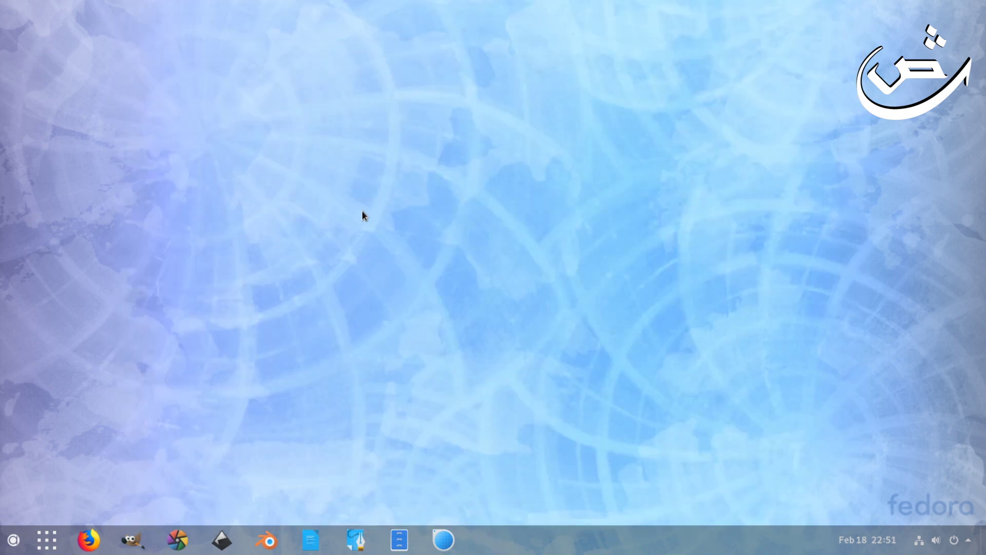
Step: Launch Tweaks via 'tw', go to Extensions and inspect the Arc menu settings
{"action": "key", "text": "super"}
{"action": "type", "text": "tw"}
{"action": "key", "text": "Return"}
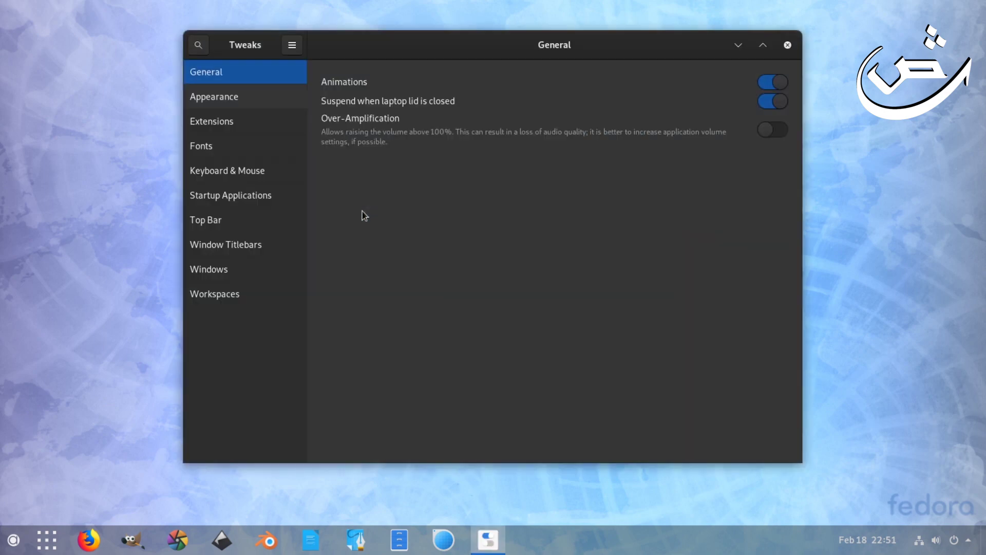
{"action": "left_click", "coordinate": [224, 98]}
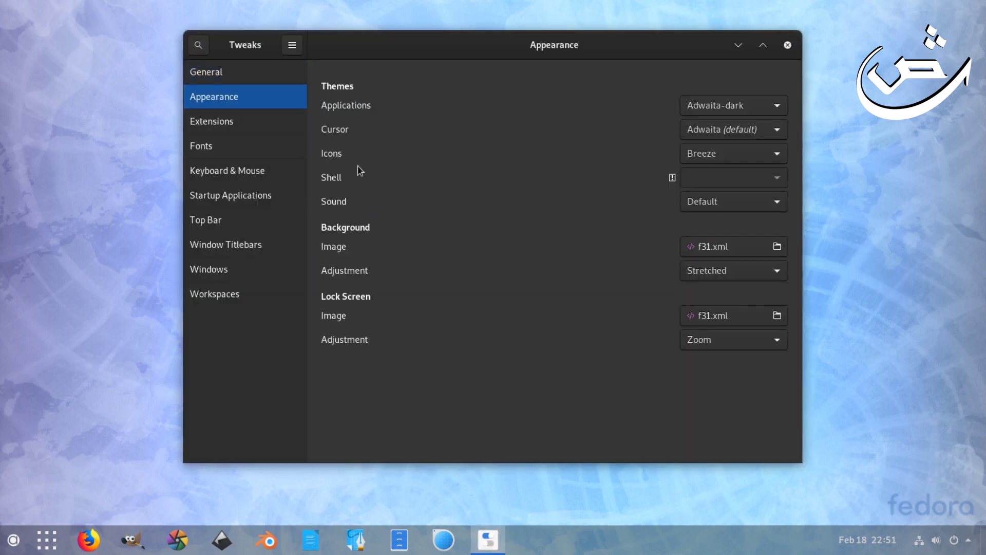
{"action": "left_click", "coordinate": [233, 120]}
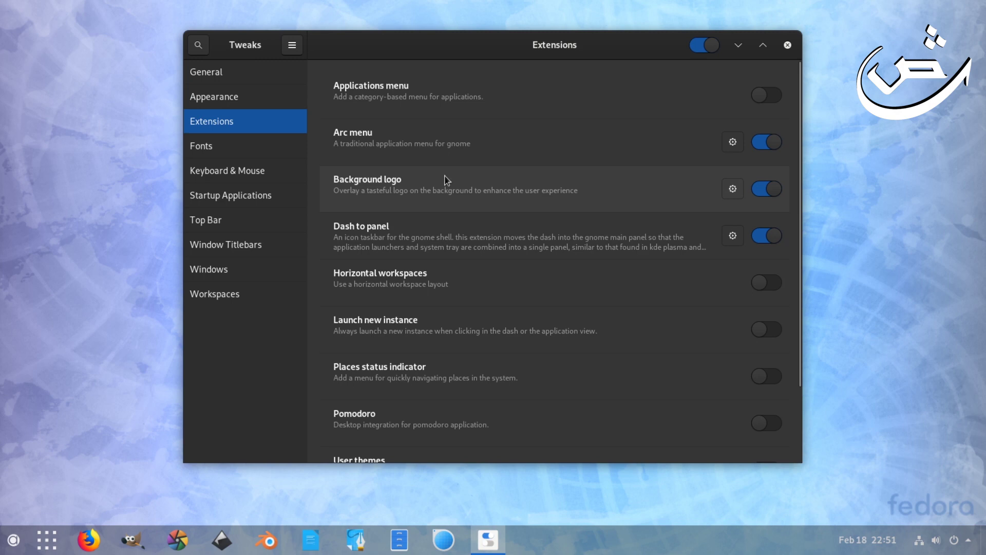
{"action": "left_click", "coordinate": [732, 144]}
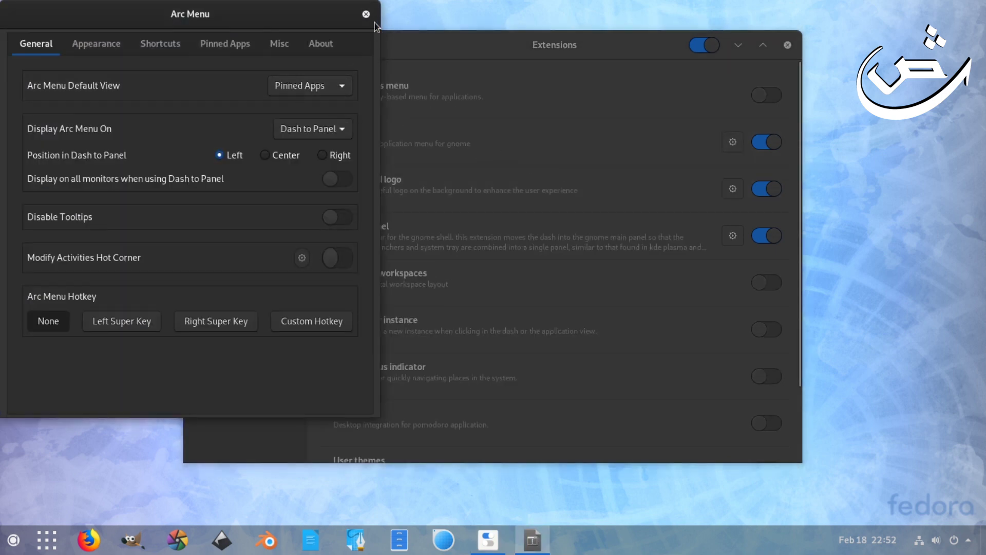
{"action": "left_click", "coordinate": [104, 43]}
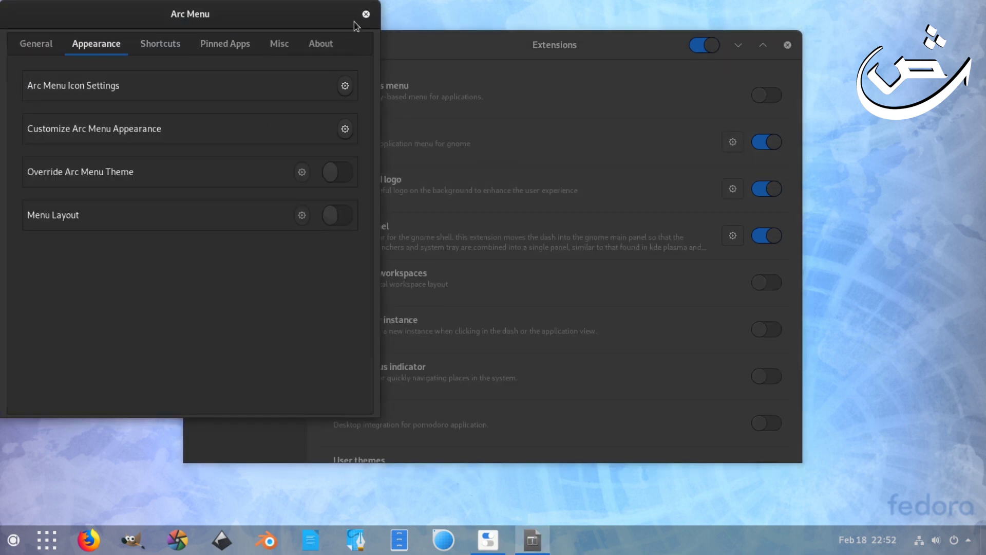
{"action": "left_click", "coordinate": [366, 13]}
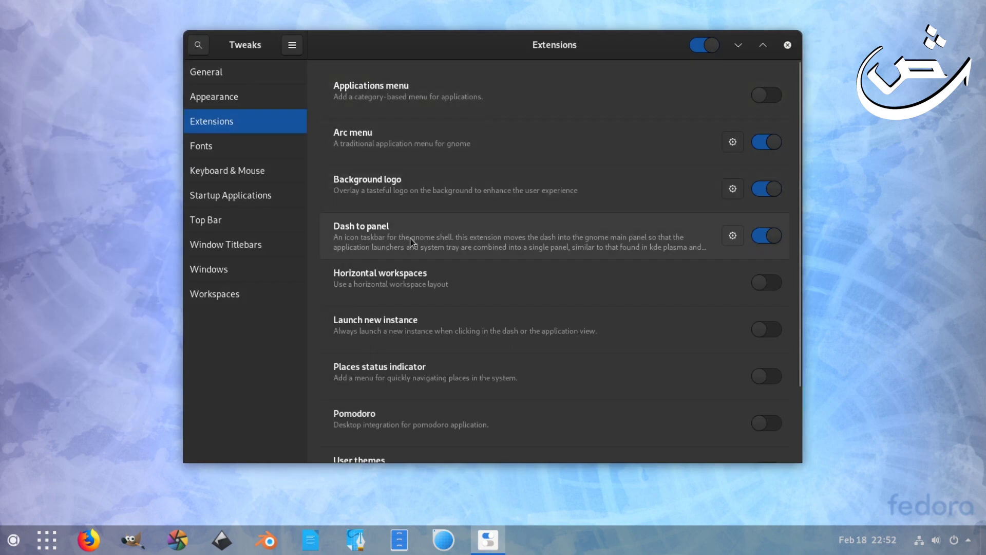
Step: In Dash to panel's Style settings, raise panel background opacity from 35 to 40
{"action": "left_click", "coordinate": [733, 236]}
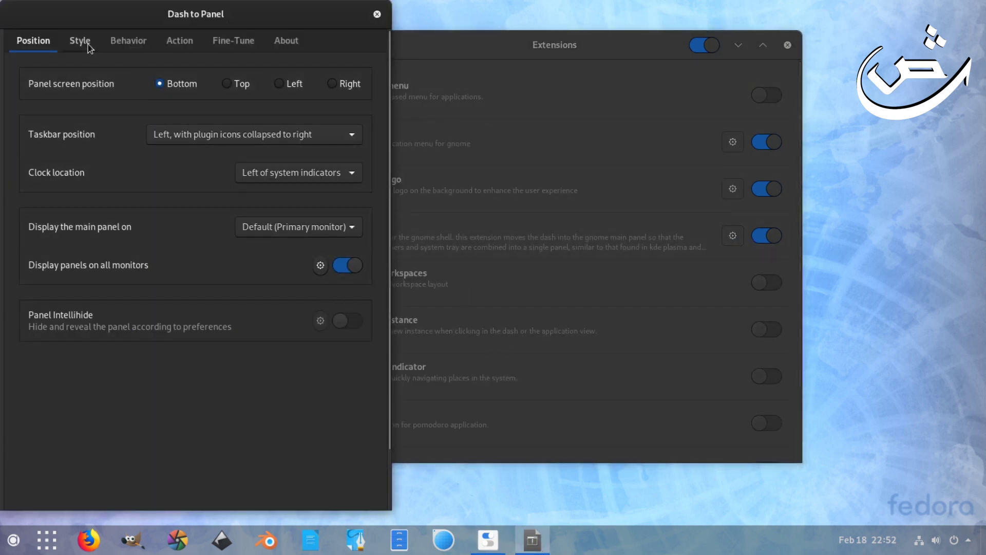
{"action": "left_click", "coordinate": [88, 48]}
{"action": "scroll", "coordinate": [308, 380], "scroll_direction": "down", "scroll_amount": 2}
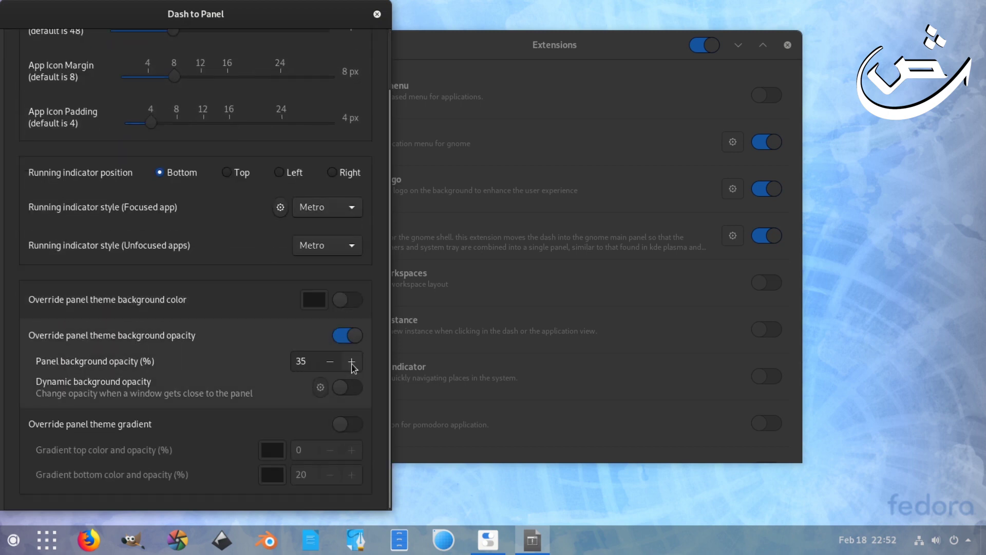
{"action": "left_click", "coordinate": [352, 361]}
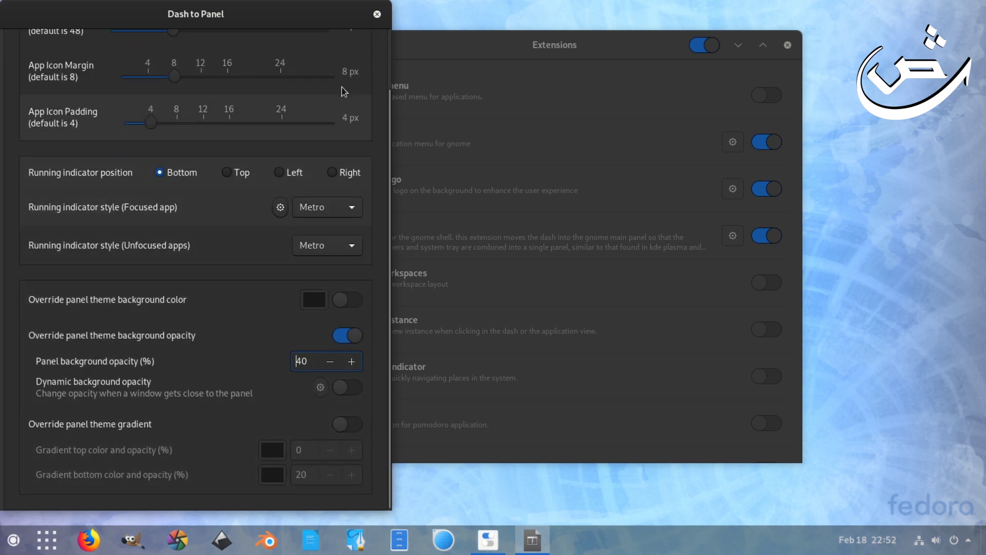
{"action": "left_click", "coordinate": [377, 14]}
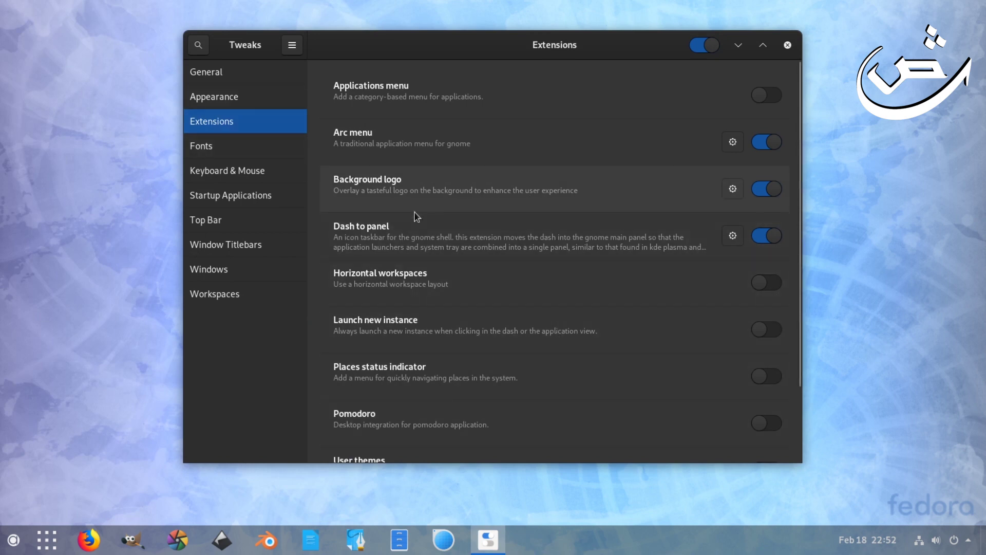
Step: Close Tweaks and bring up the background settings from the desktop's context menu
{"action": "left_click", "coordinate": [788, 46]}
{"action": "right_click", "coordinate": [612, 156]}
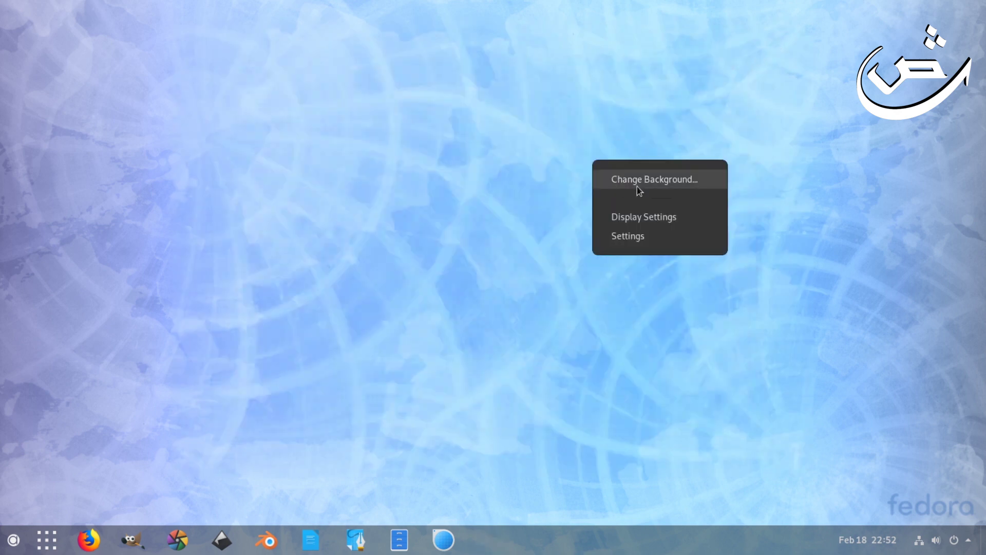
{"action": "left_click", "coordinate": [674, 184]}
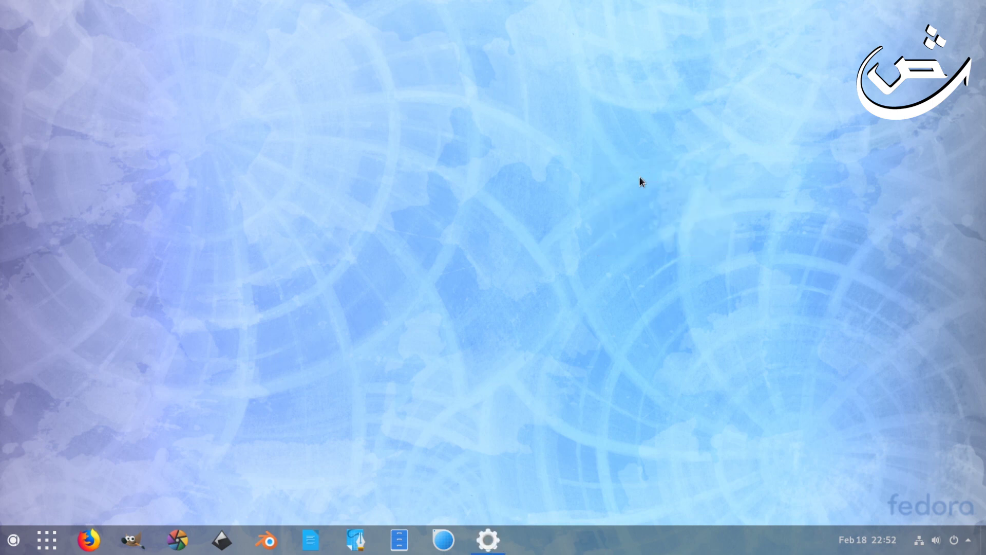
Step: Set the lighthouse photo as the desktop background and close Settings
{"action": "scroll", "coordinate": [631, 279], "scroll_direction": "down", "scroll_amount": 4}
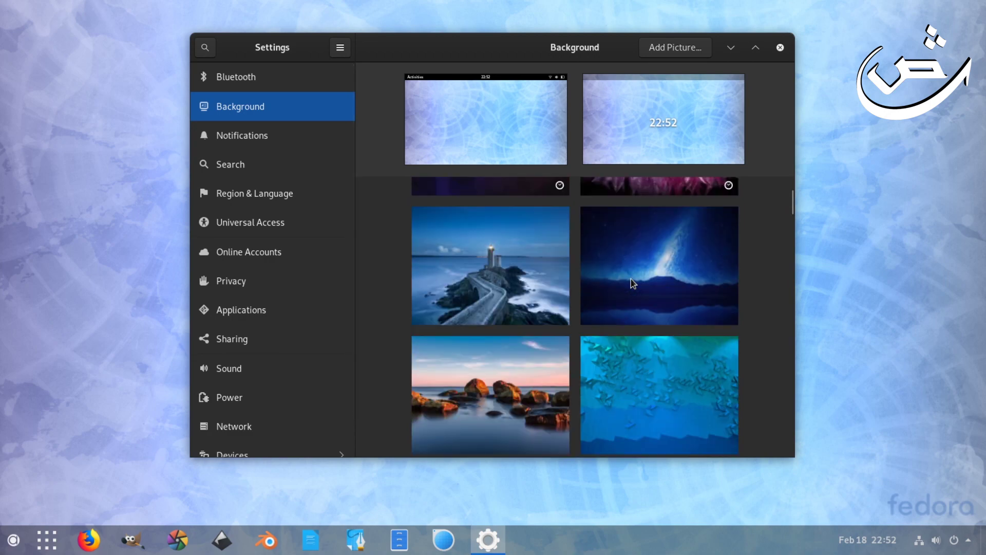
{"action": "scroll", "coordinate": [531, 280], "scroll_direction": "down", "scroll_amount": 9}
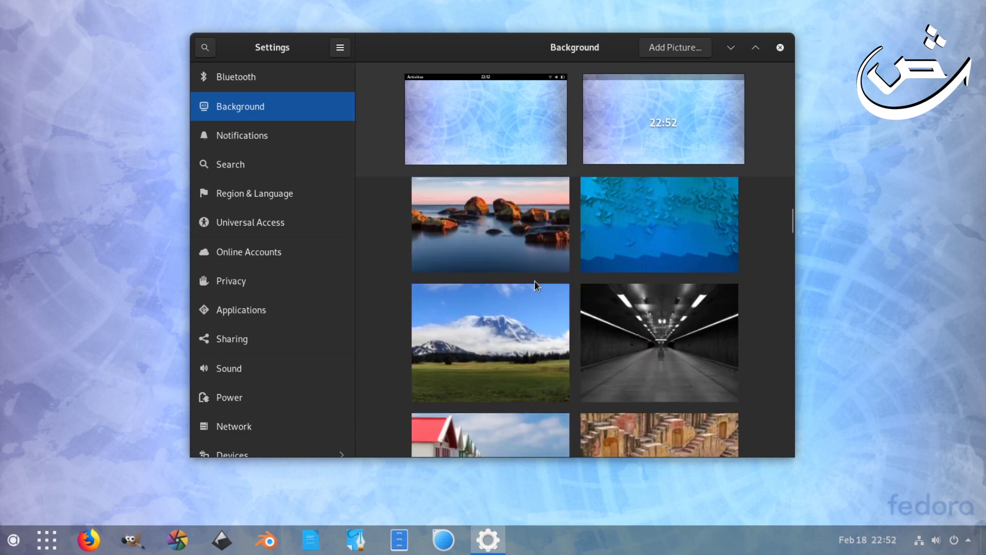
{"action": "scroll", "coordinate": [535, 286], "scroll_direction": "down", "scroll_amount": 2}
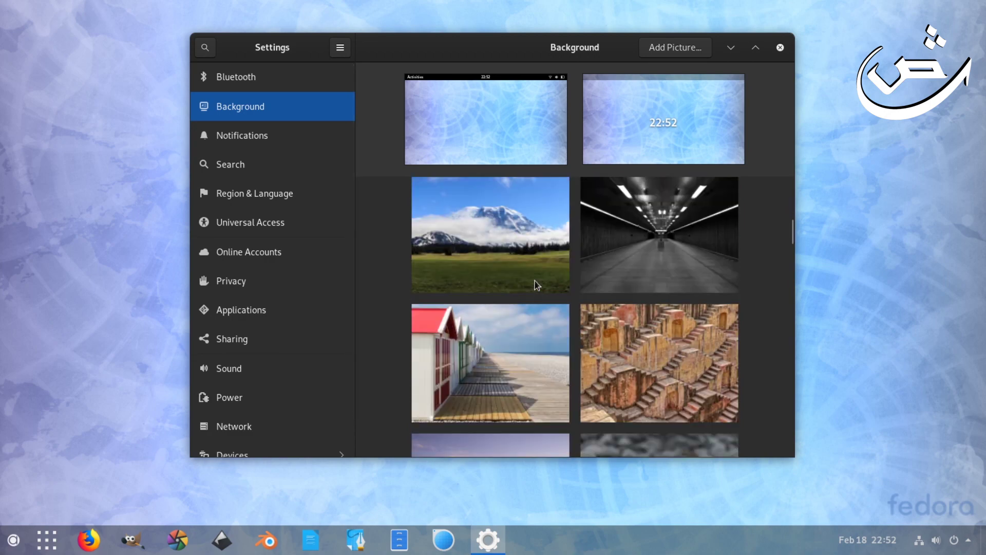
{"action": "scroll", "coordinate": [534, 282], "scroll_direction": "up", "scroll_amount": 8}
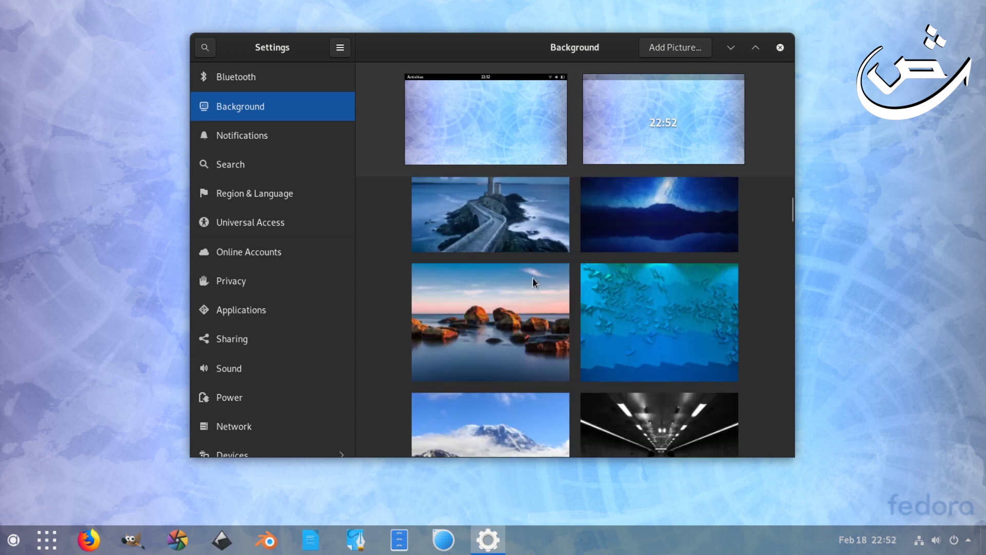
{"action": "scroll", "coordinate": [518, 275], "scroll_direction": "up", "scroll_amount": 3}
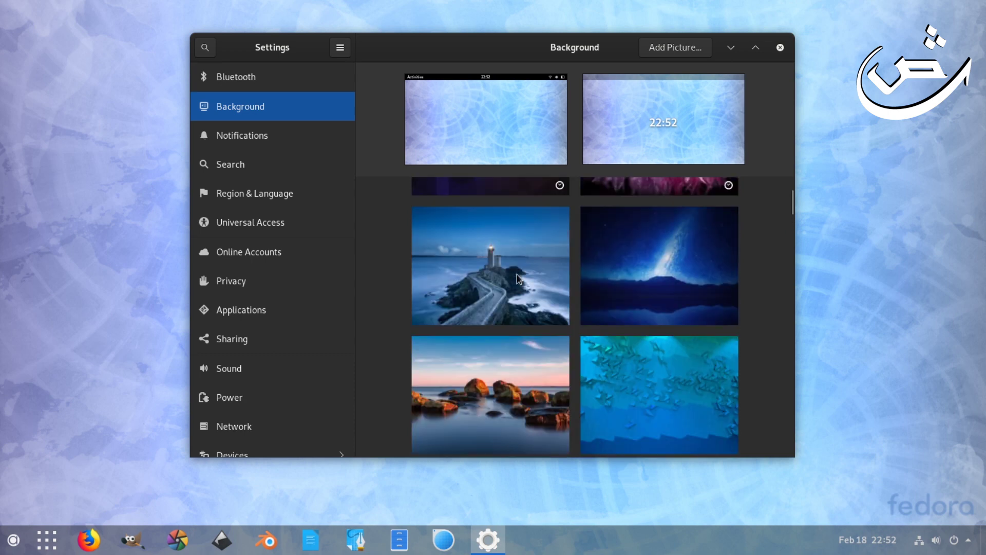
{"action": "left_click", "coordinate": [498, 250]}
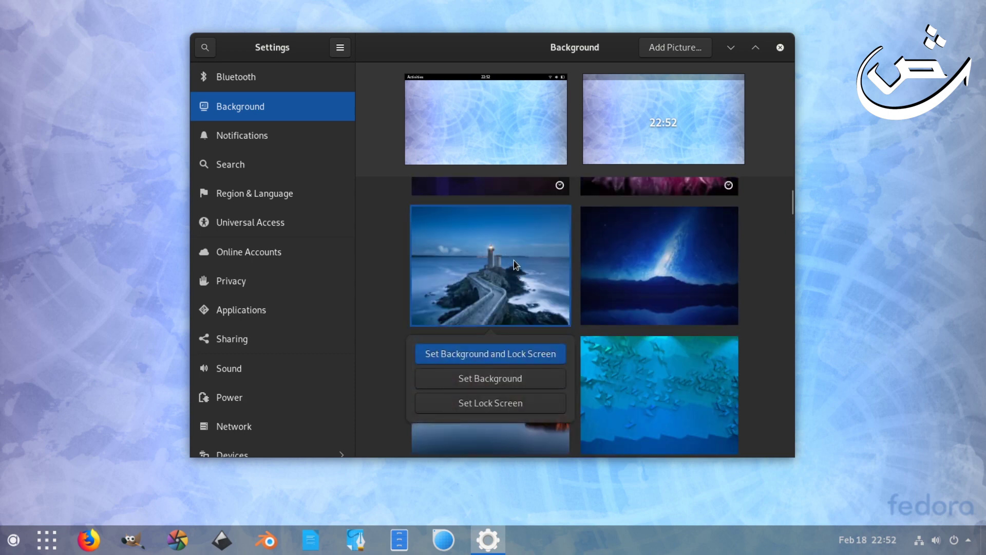
{"action": "left_click", "coordinate": [490, 382]}
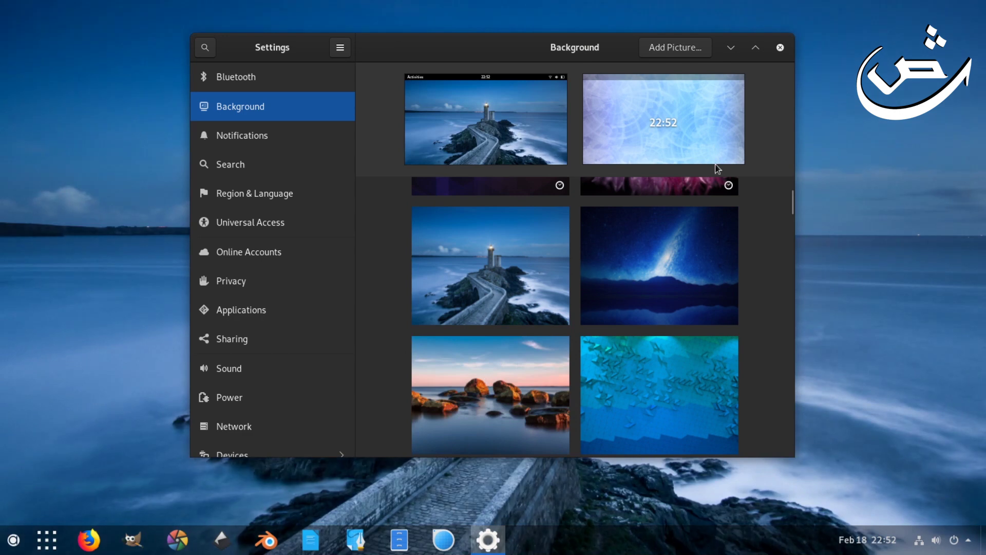
{"action": "left_click", "coordinate": [779, 48]}
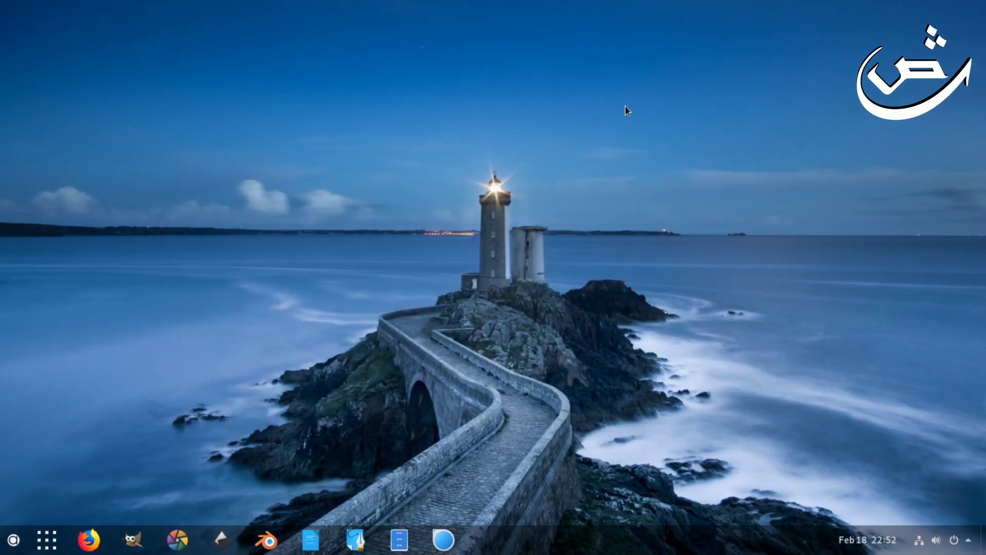
Step: Preview the Arc Menu over the new wallpaper, then launch Firefox by searching 'f' in Activities
{"action": "left_click", "coordinate": [14, 539]}
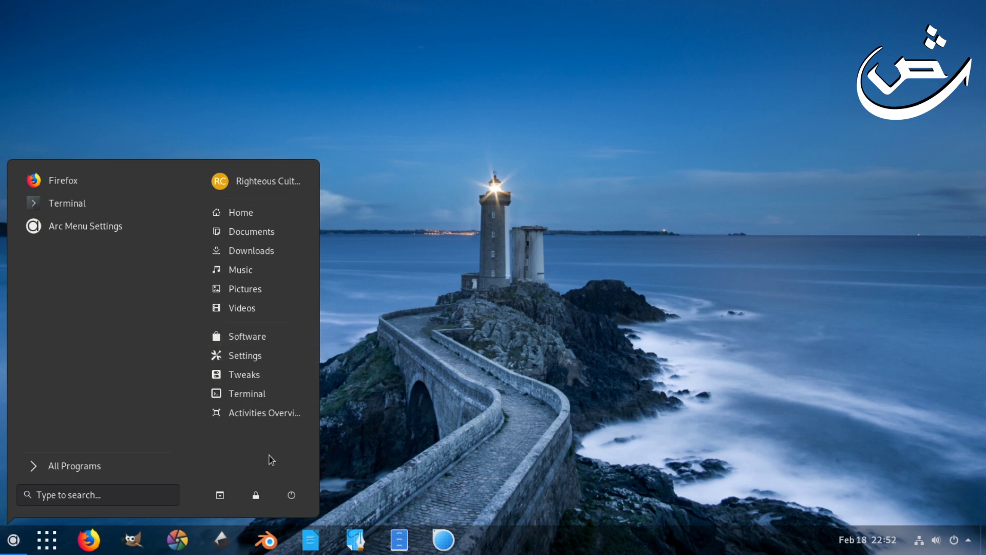
{"action": "left_click", "coordinate": [532, 443]}
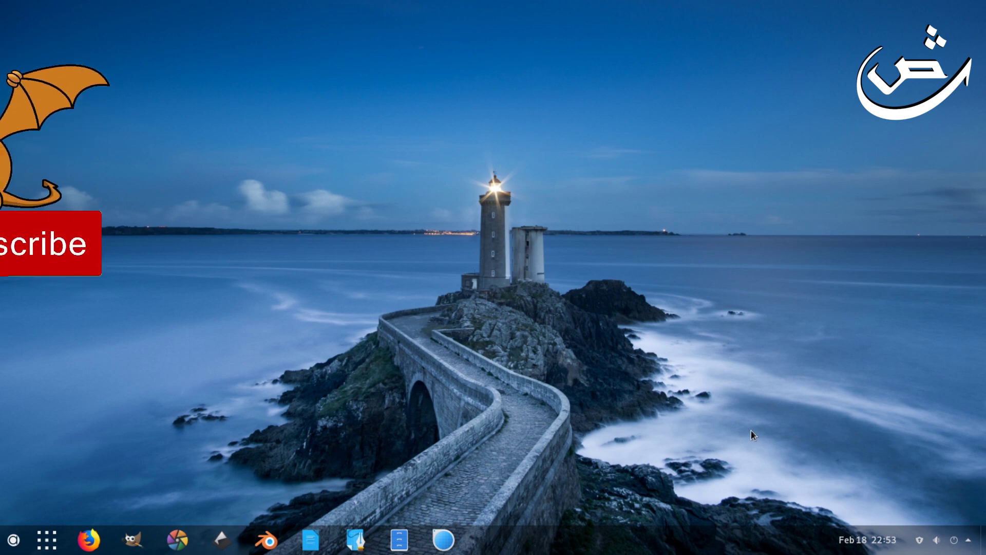
{"action": "key", "text": "super"}
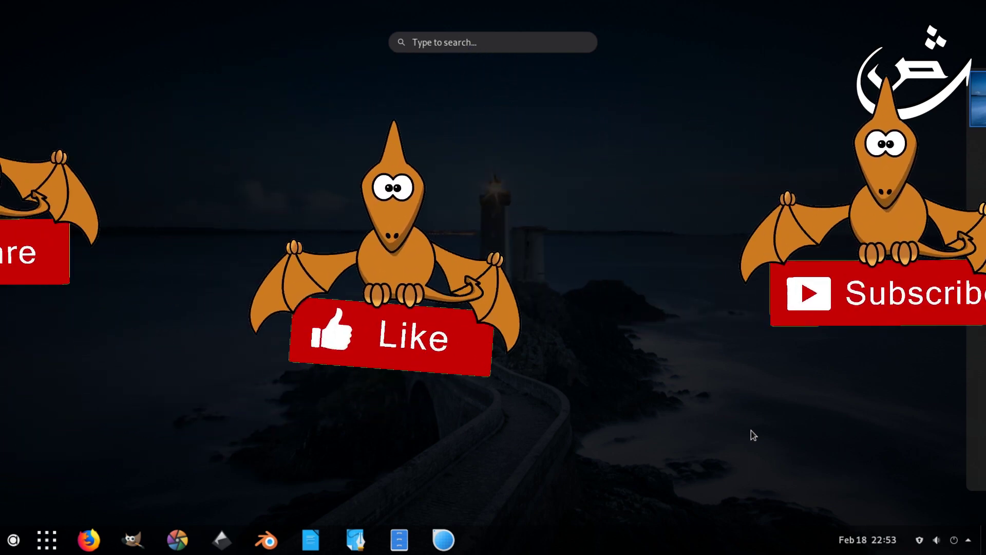
{"action": "type", "text": "f"}
{"action": "key", "text": "Return"}
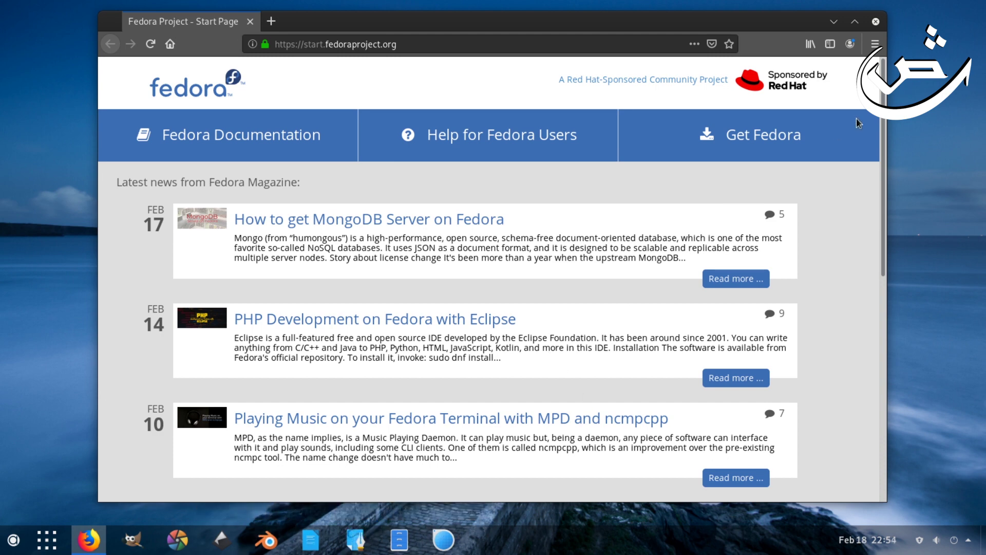
Step: Close the Firefox window, leaving only the lighthouse desktop and taskbar
{"action": "left_click", "coordinate": [875, 21]}
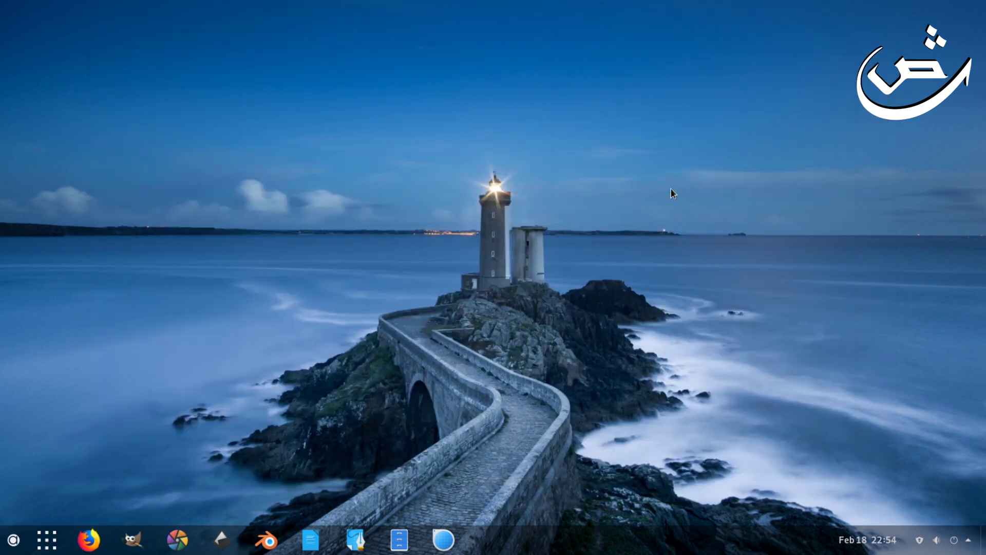